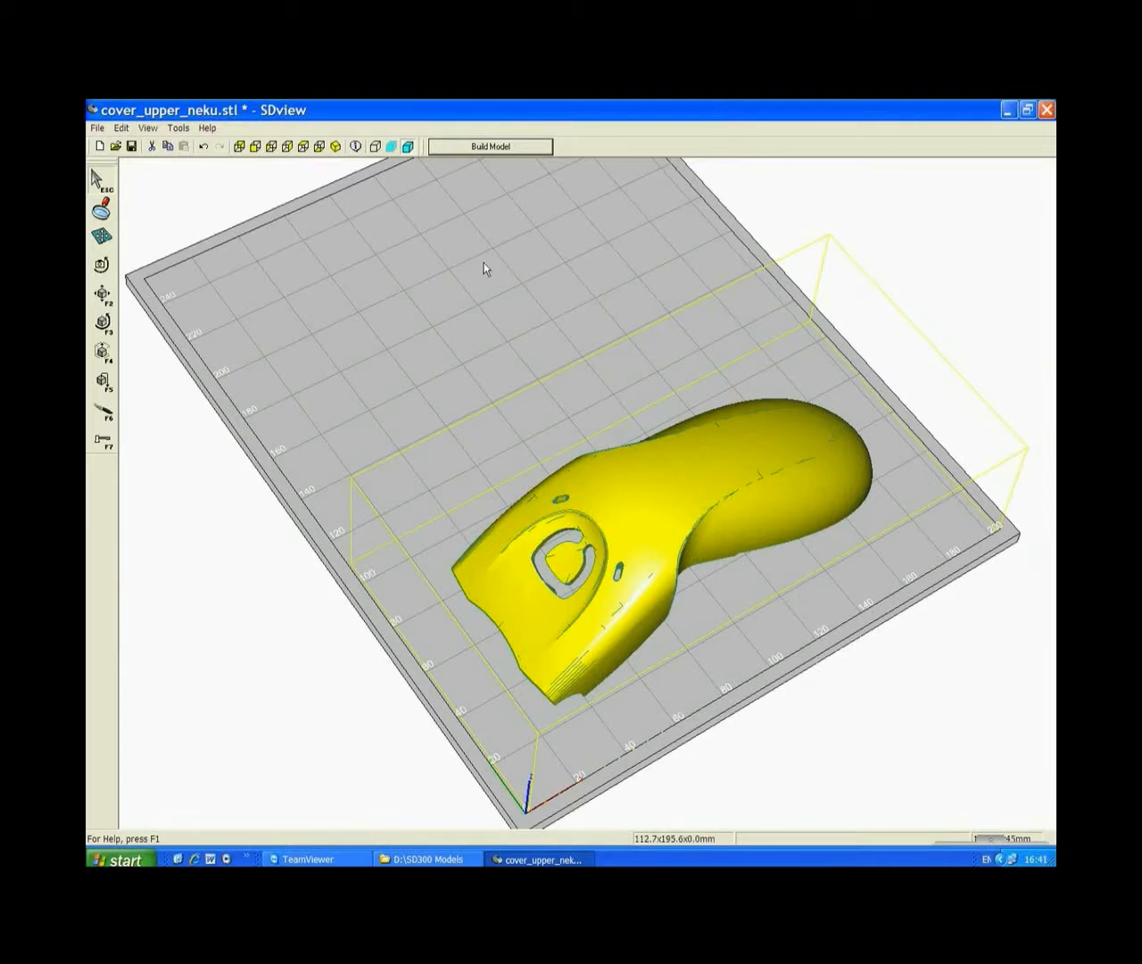
Rotate the model by 90° about the X axis.
{"action": "left_click", "coordinate": [256, 147]}
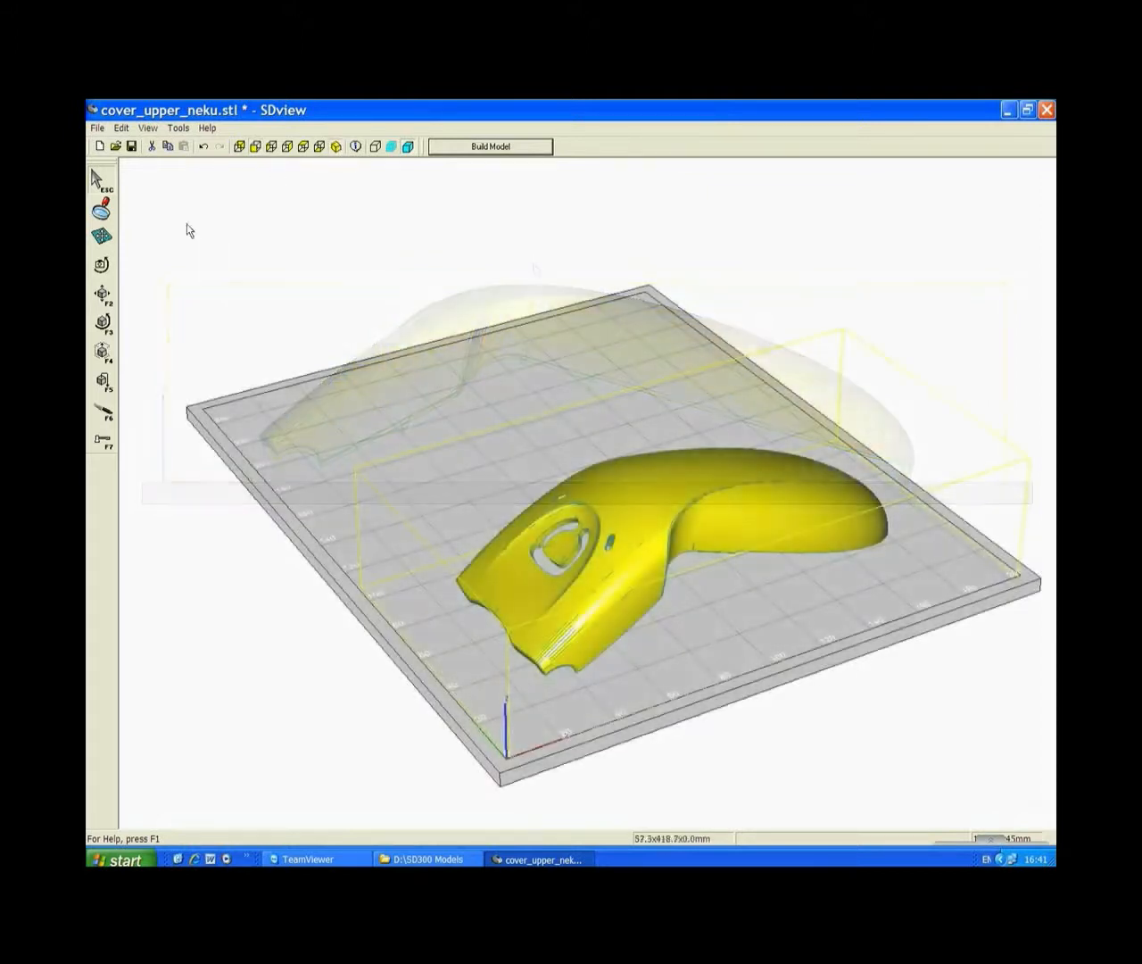
{"action": "left_click", "coordinate": [104, 323]}
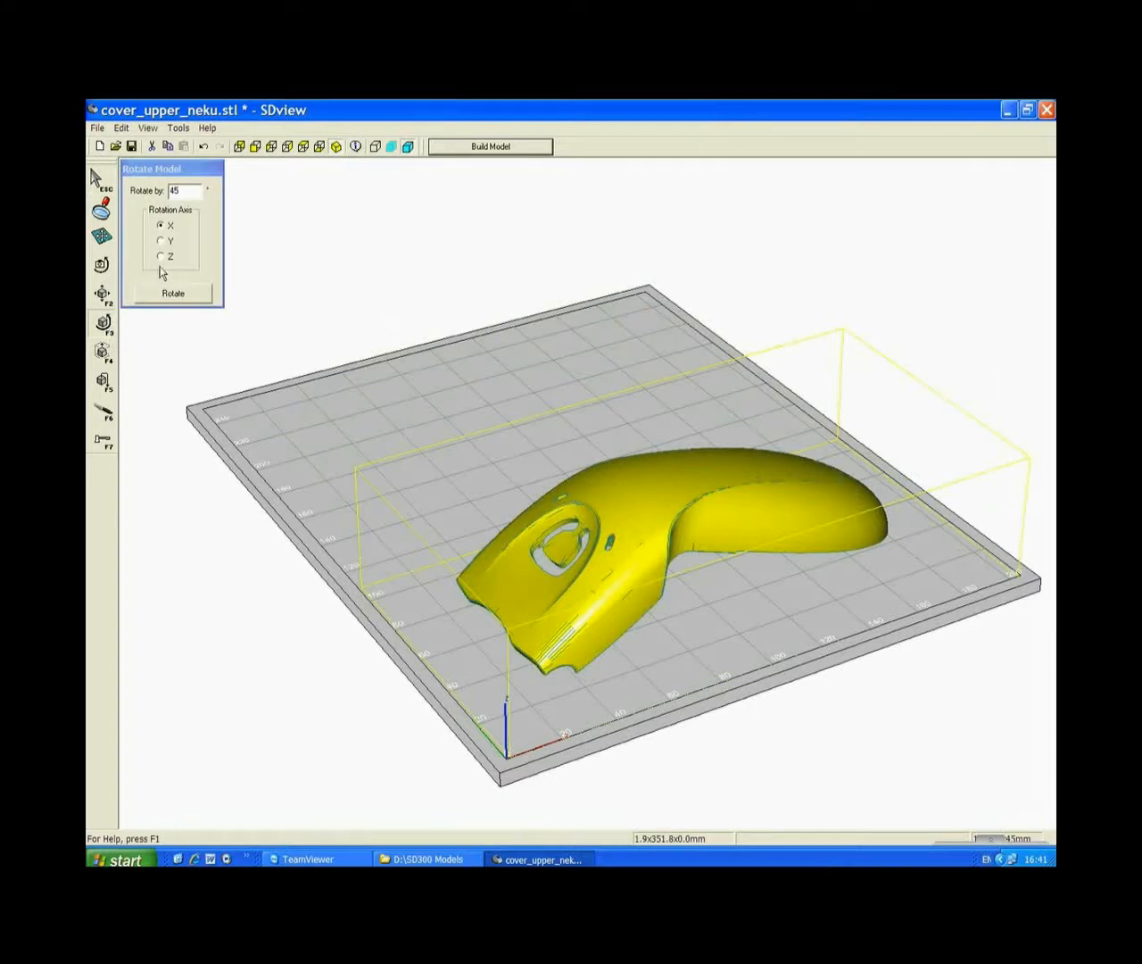
{"action": "left_click", "coordinate": [188, 190]}
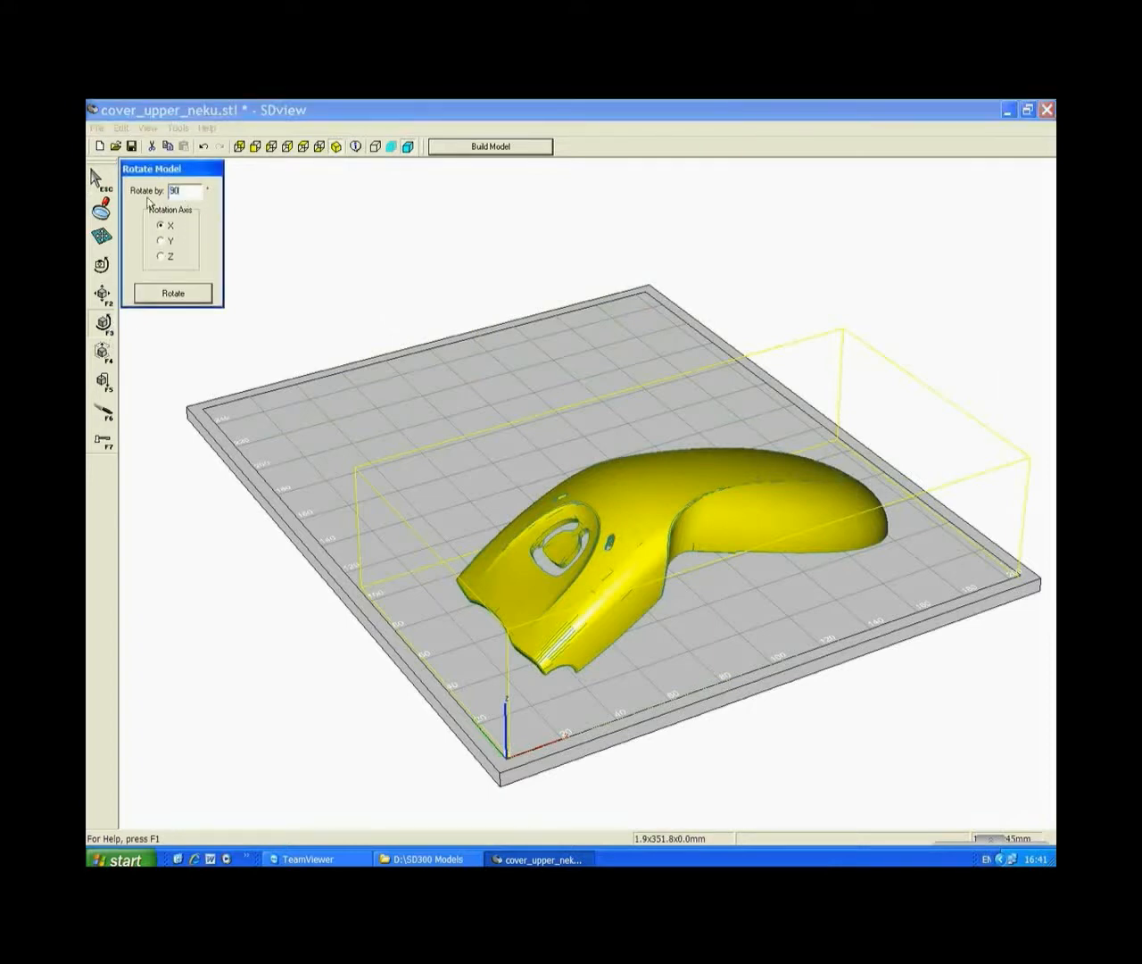
{"action": "left_click", "coordinate": [173, 293]}
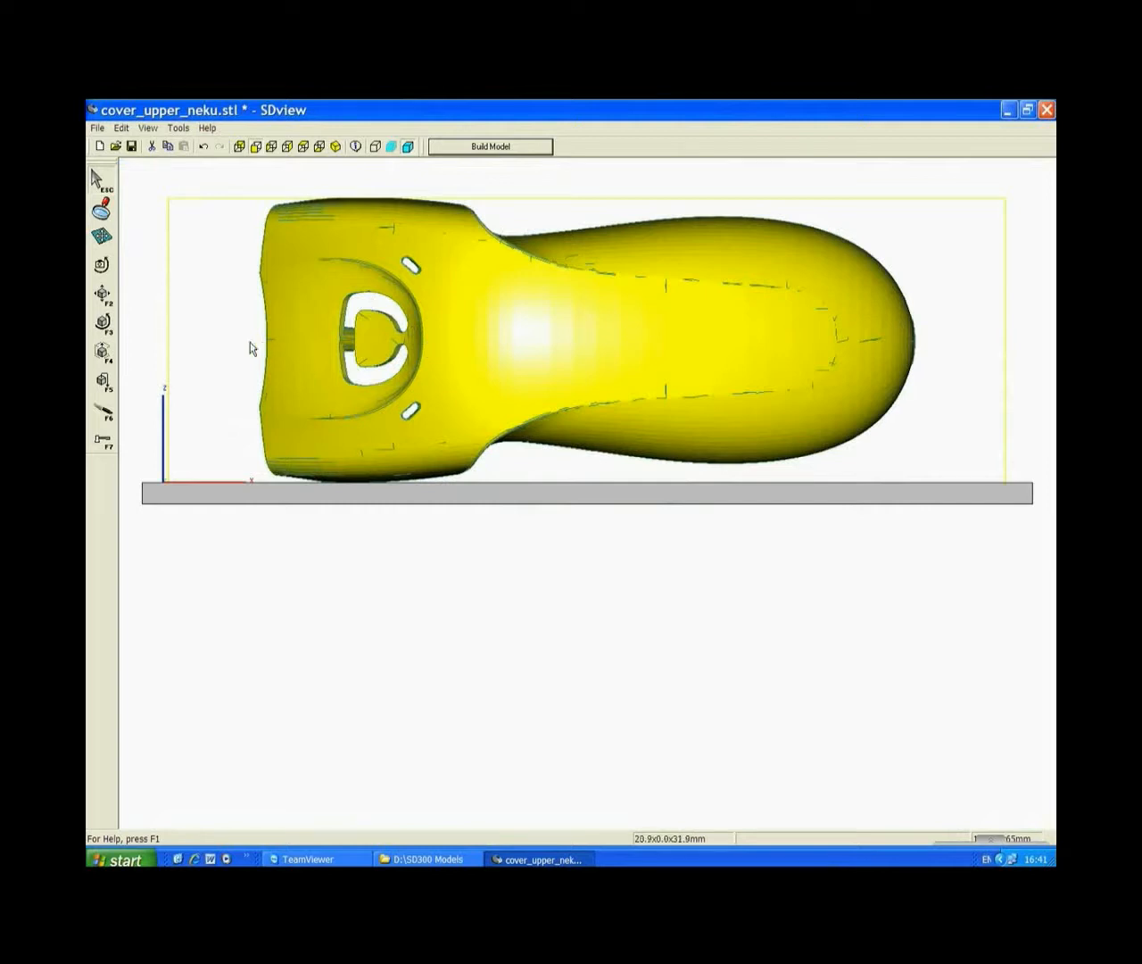
In the top view, add slanted cuts touching the cover's two tips, from X about 36 to 8 mm and 174 to 195 mm.
{"action": "left_click", "coordinate": [337, 146]}
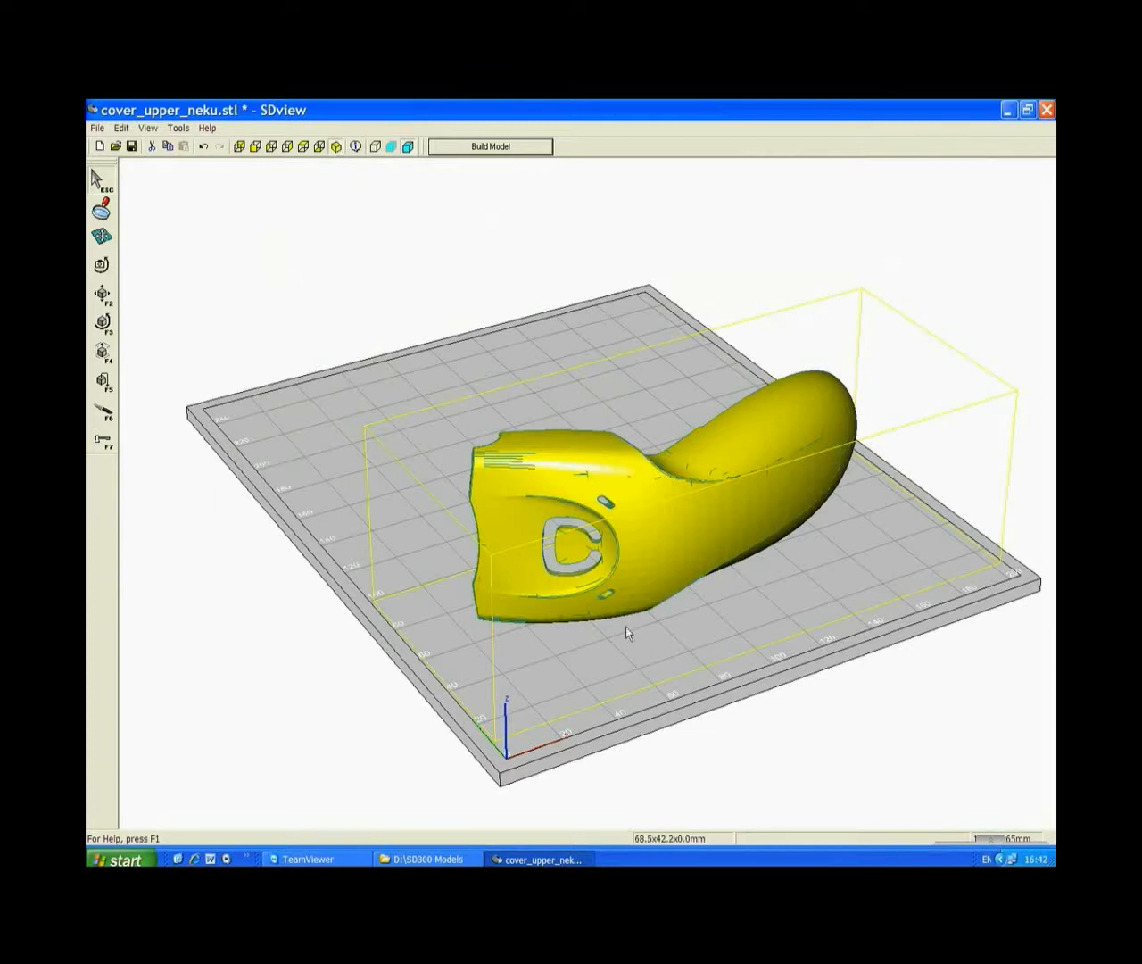
{"action": "scroll", "coordinate": [626, 626], "scroll_direction": "up", "scroll_amount": 5}
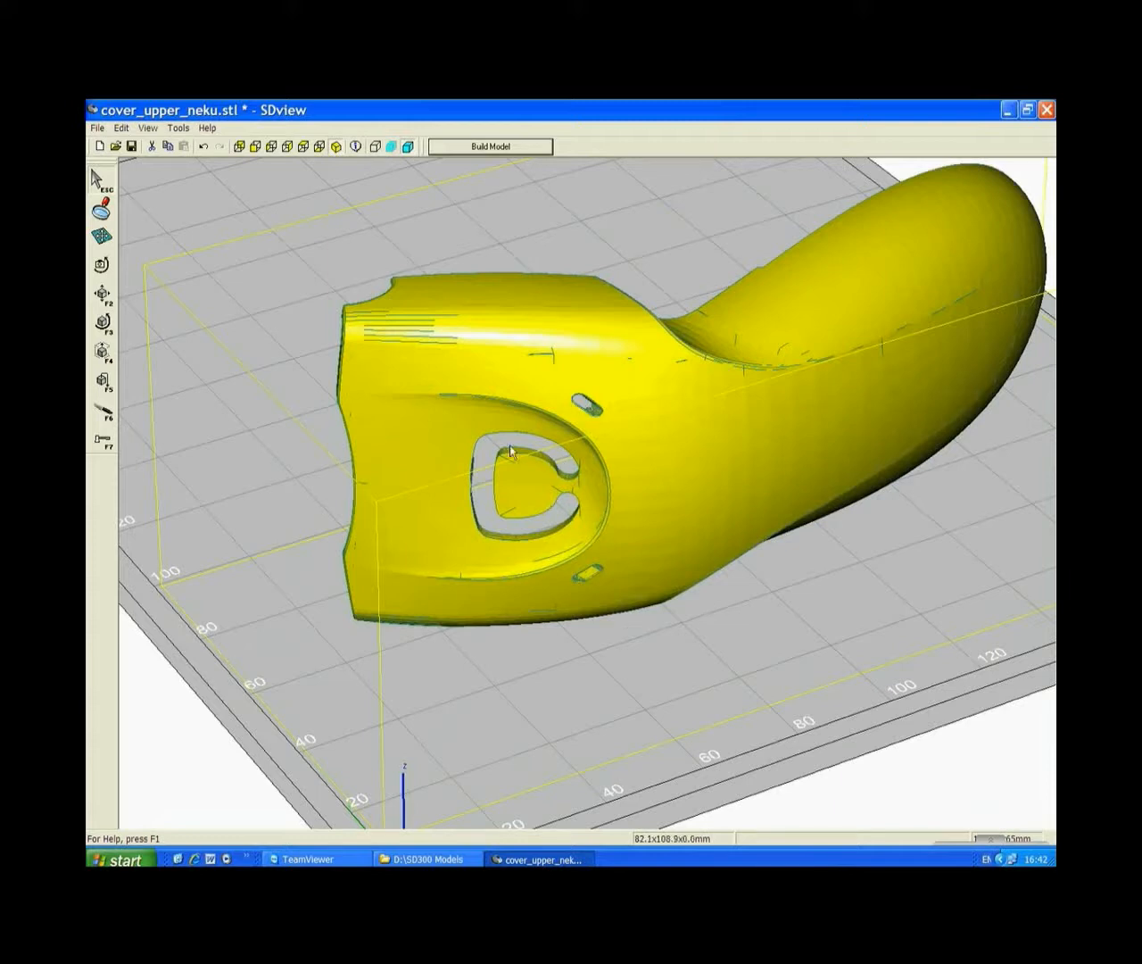
{"action": "middle_click_drag", "start_coordinate": [591, 571], "coordinate": [892, 217]}
{"action": "middle_click_drag", "start_coordinate": [910, 420], "coordinate": [762, 314]}
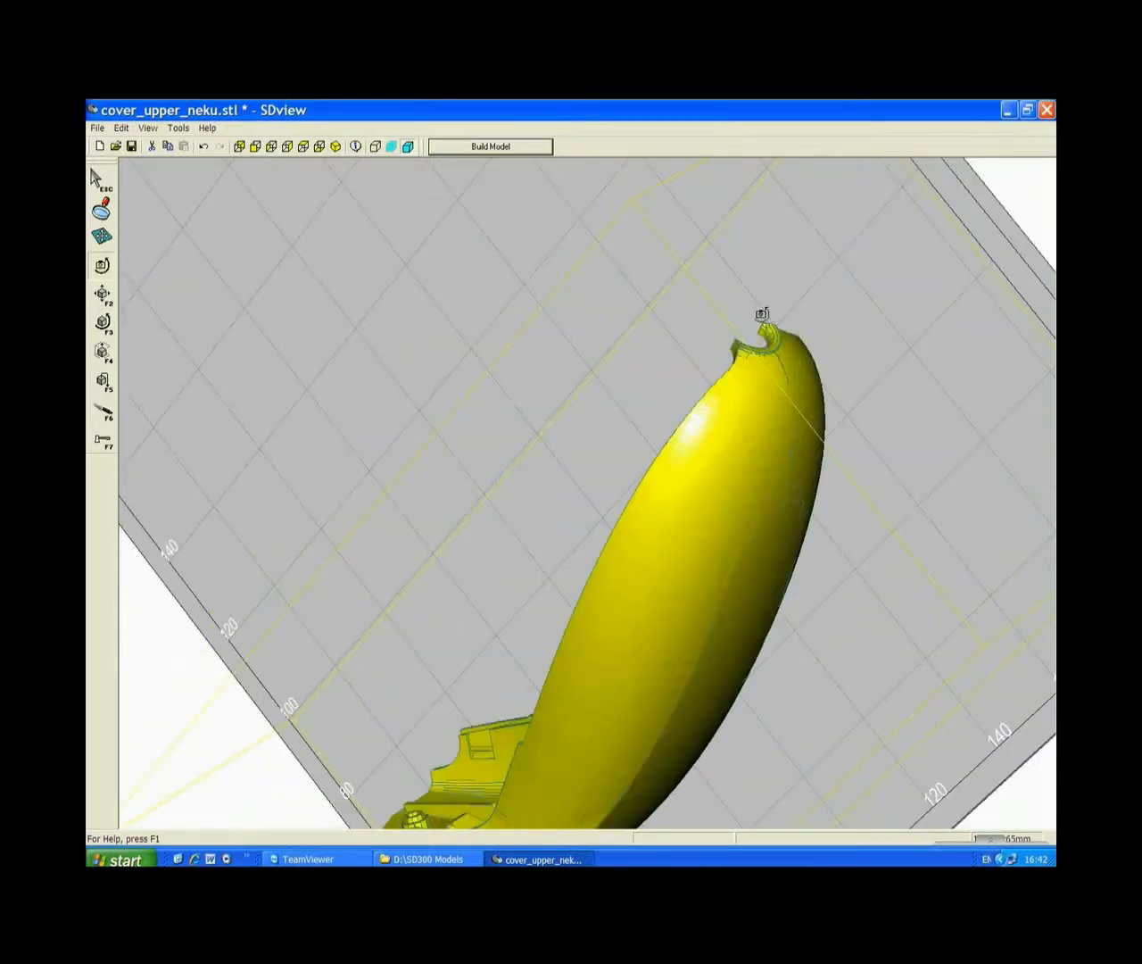
{"action": "left_click_drag", "start_coordinate": [762, 314], "coordinate": [752, 575]}
{"action": "left_click", "coordinate": [303, 146]}
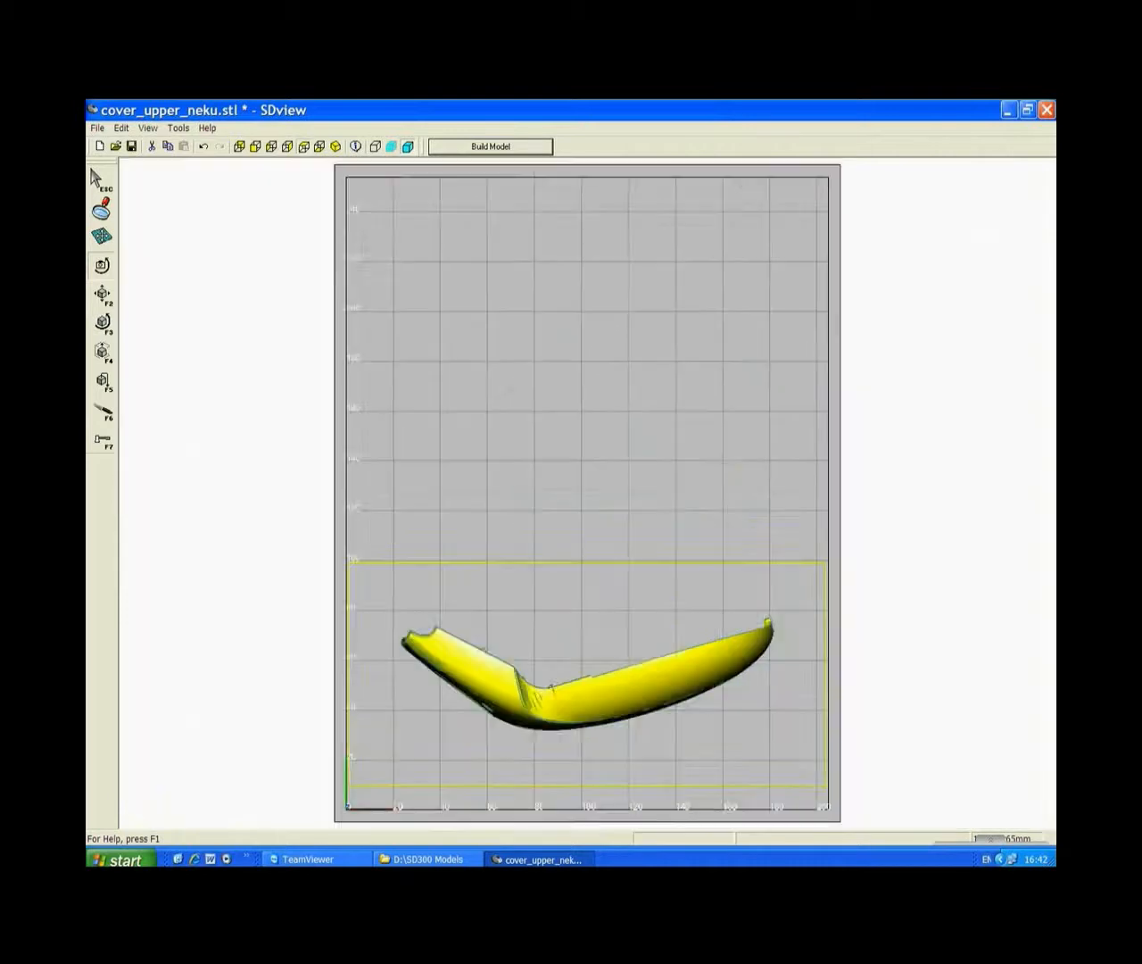
{"action": "left_click", "coordinate": [100, 409]}
{"action": "left_click", "coordinate": [264, 399]}
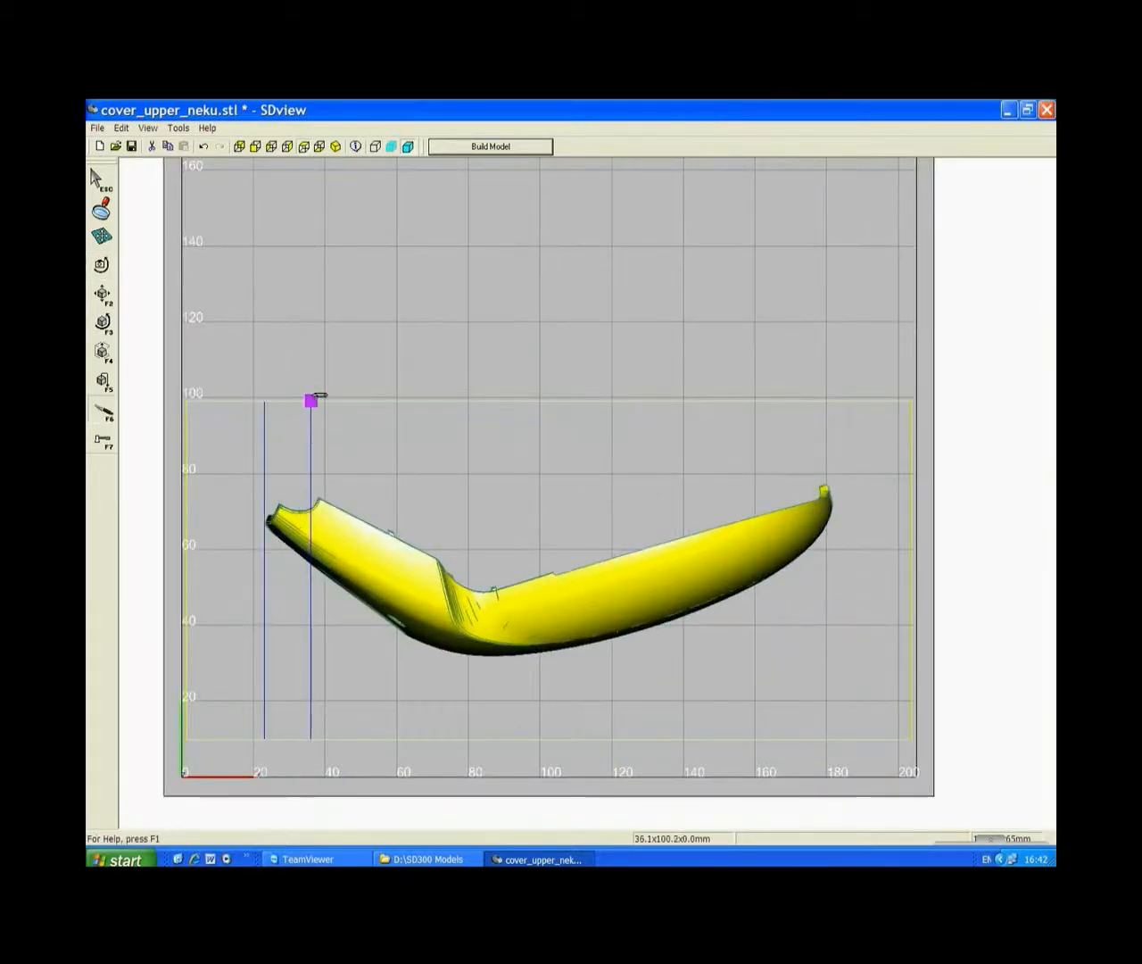
{"action": "left_click", "coordinate": [312, 398]}
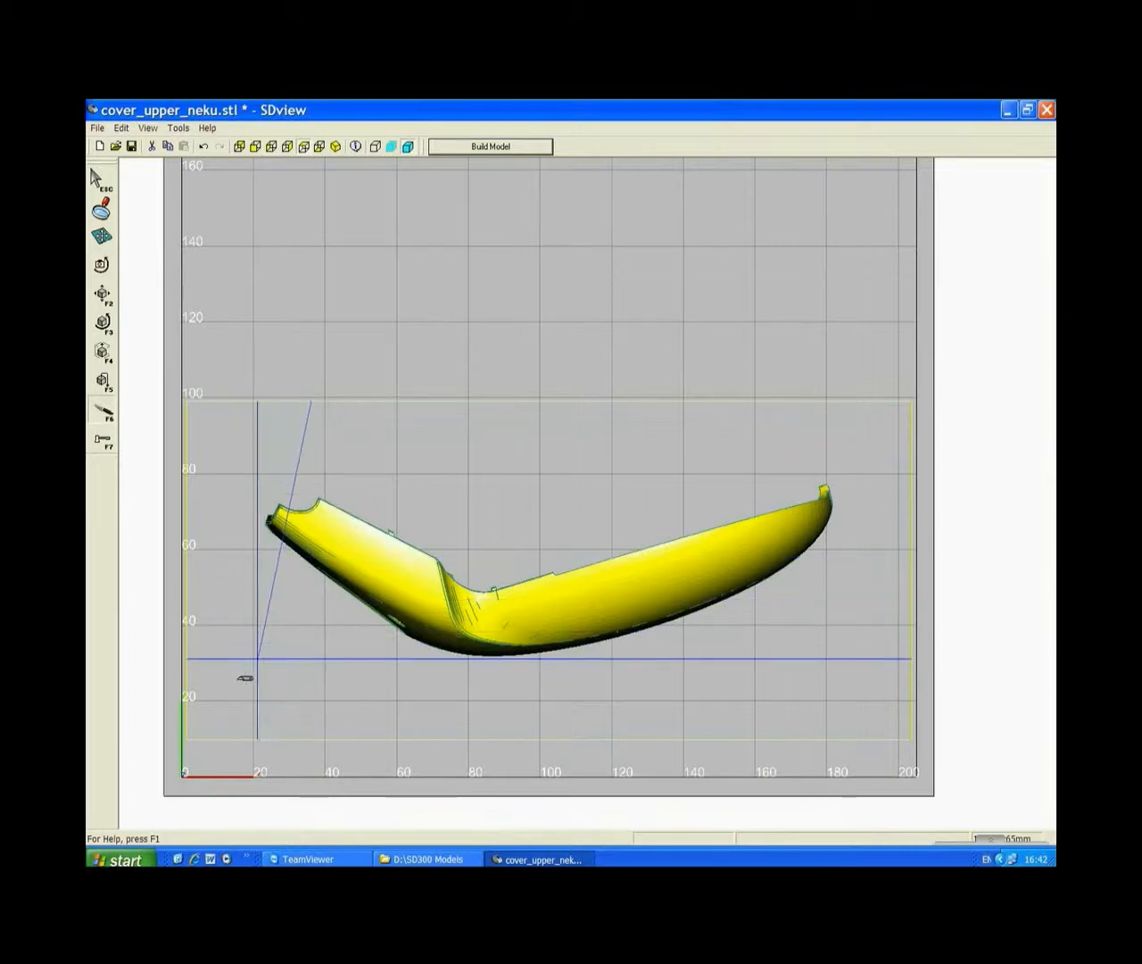
{"action": "left_click", "coordinate": [207, 739]}
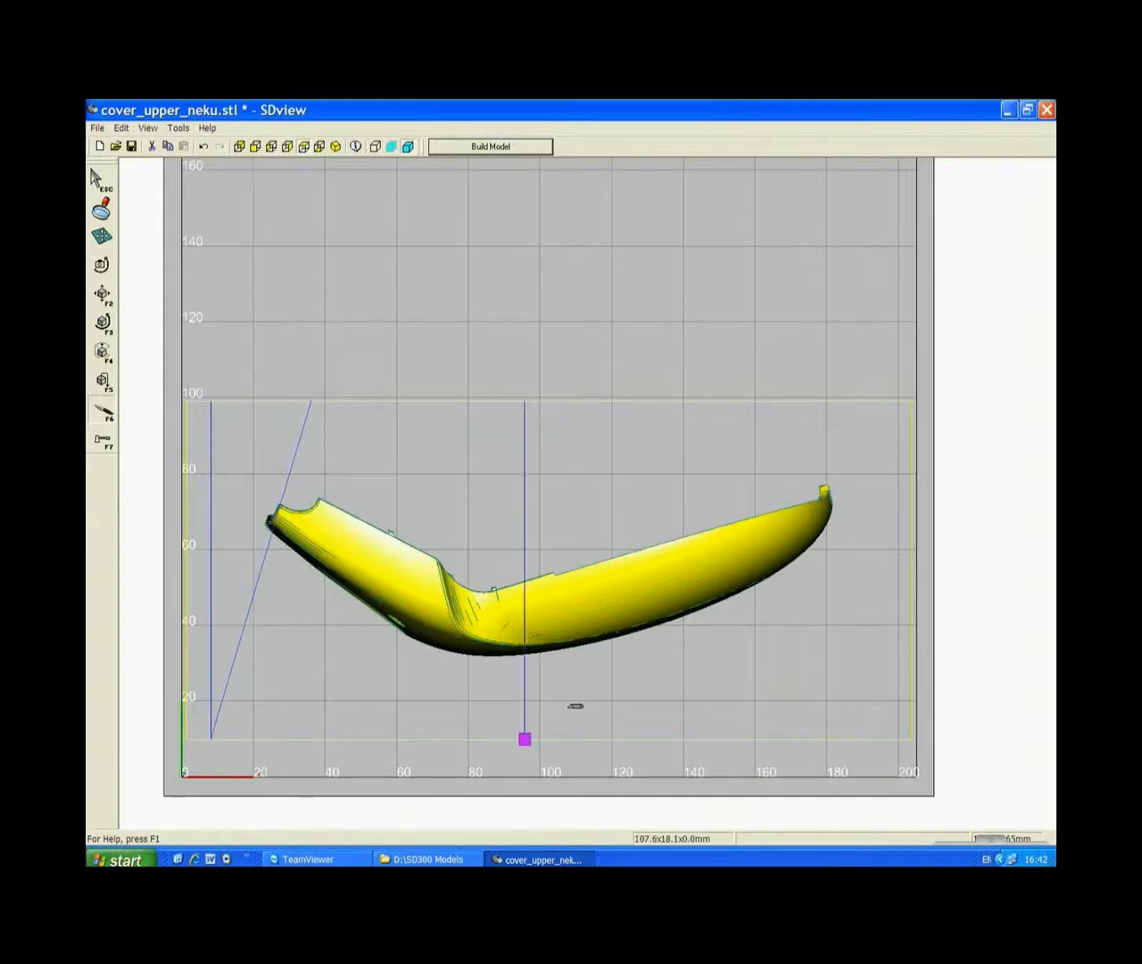
{"action": "left_click", "coordinate": [806, 400]}
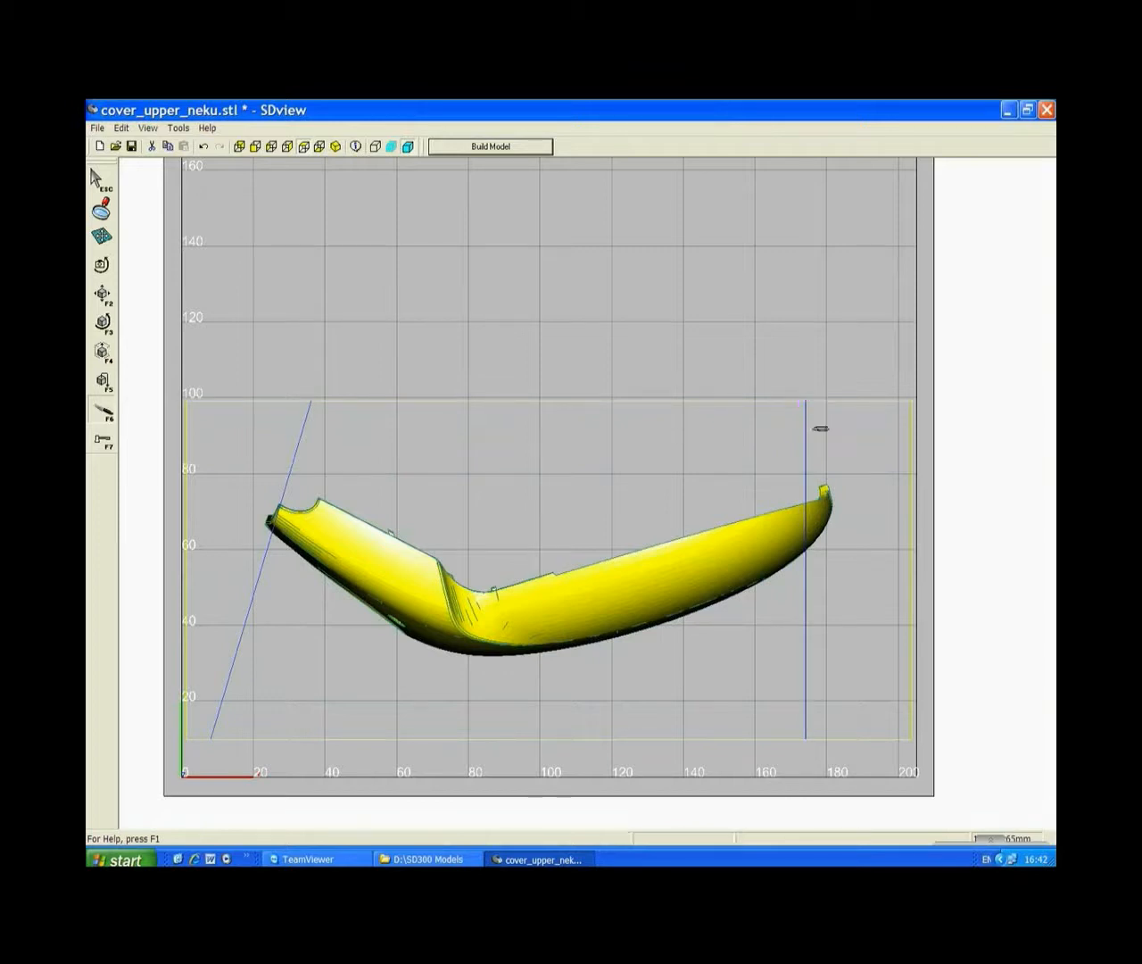
{"action": "left_click", "coordinate": [883, 739]}
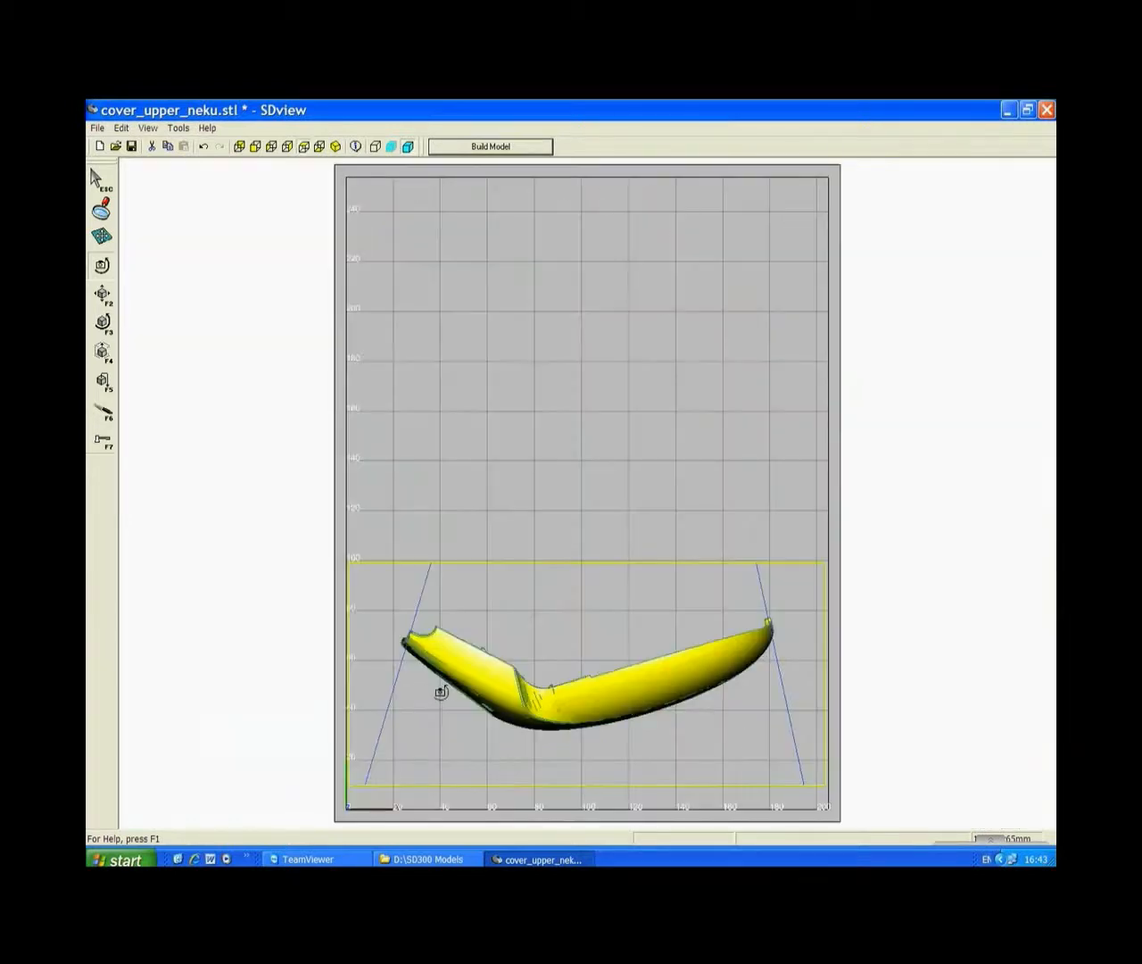
Add another cut along the sloped front face, passing through the C-shaped opening and the small slots.
{"action": "scroll", "coordinate": [441, 701], "scroll_direction": "up", "scroll_amount": 5}
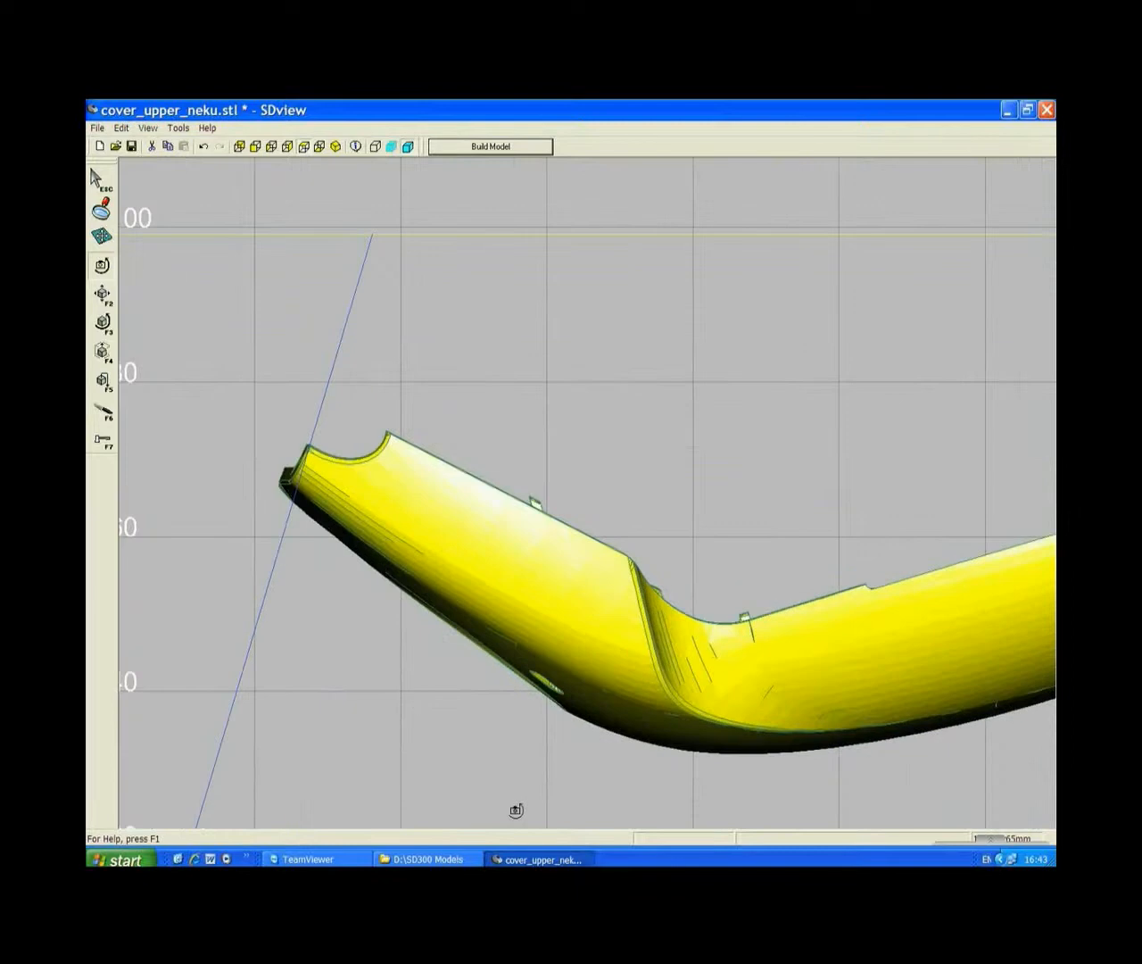
{"action": "left_click", "coordinate": [102, 411]}
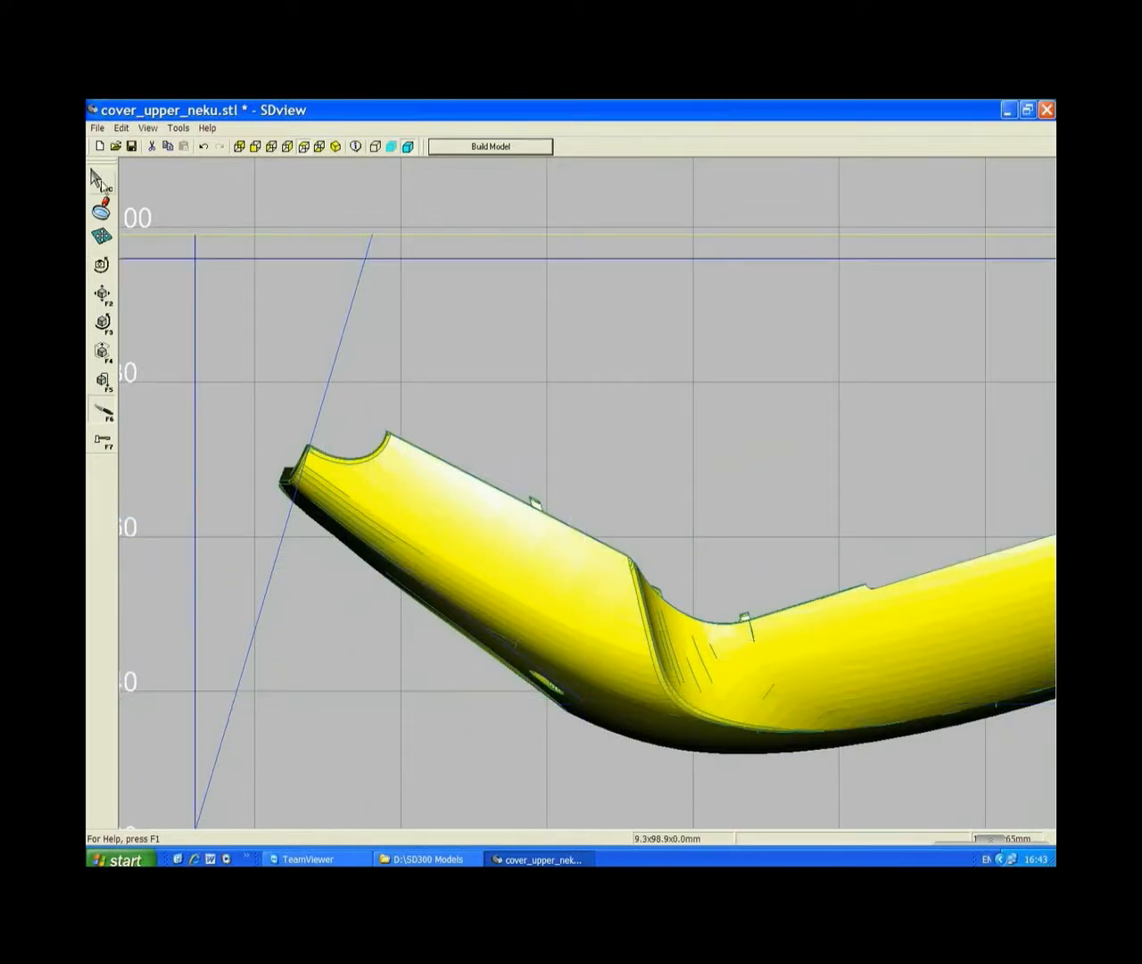
{"action": "left_click", "coordinate": [335, 148]}
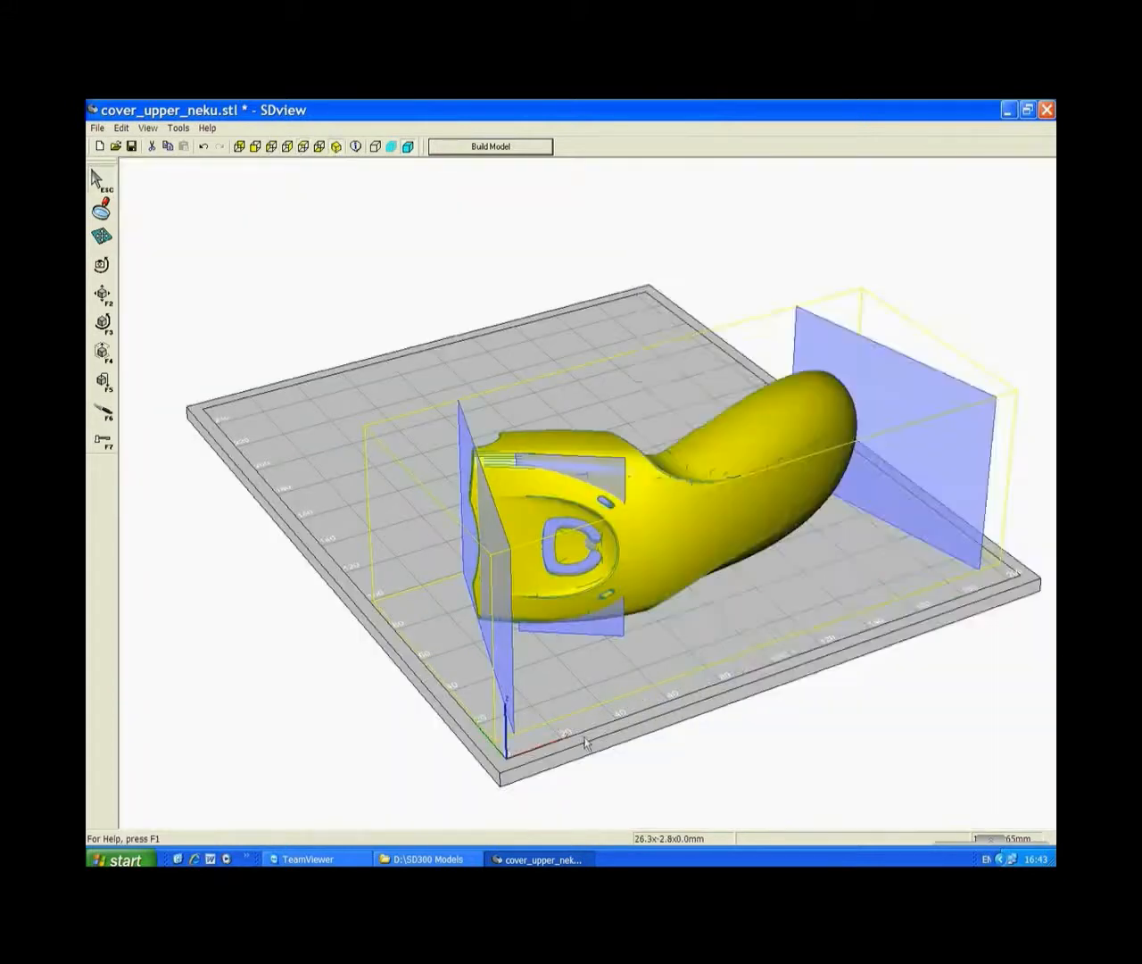
Trim away the portions of the front-face cut plane that stick out beyond both sides of the cover.
{"action": "scroll", "coordinate": [576, 482], "scroll_direction": "up", "scroll_amount": 6}
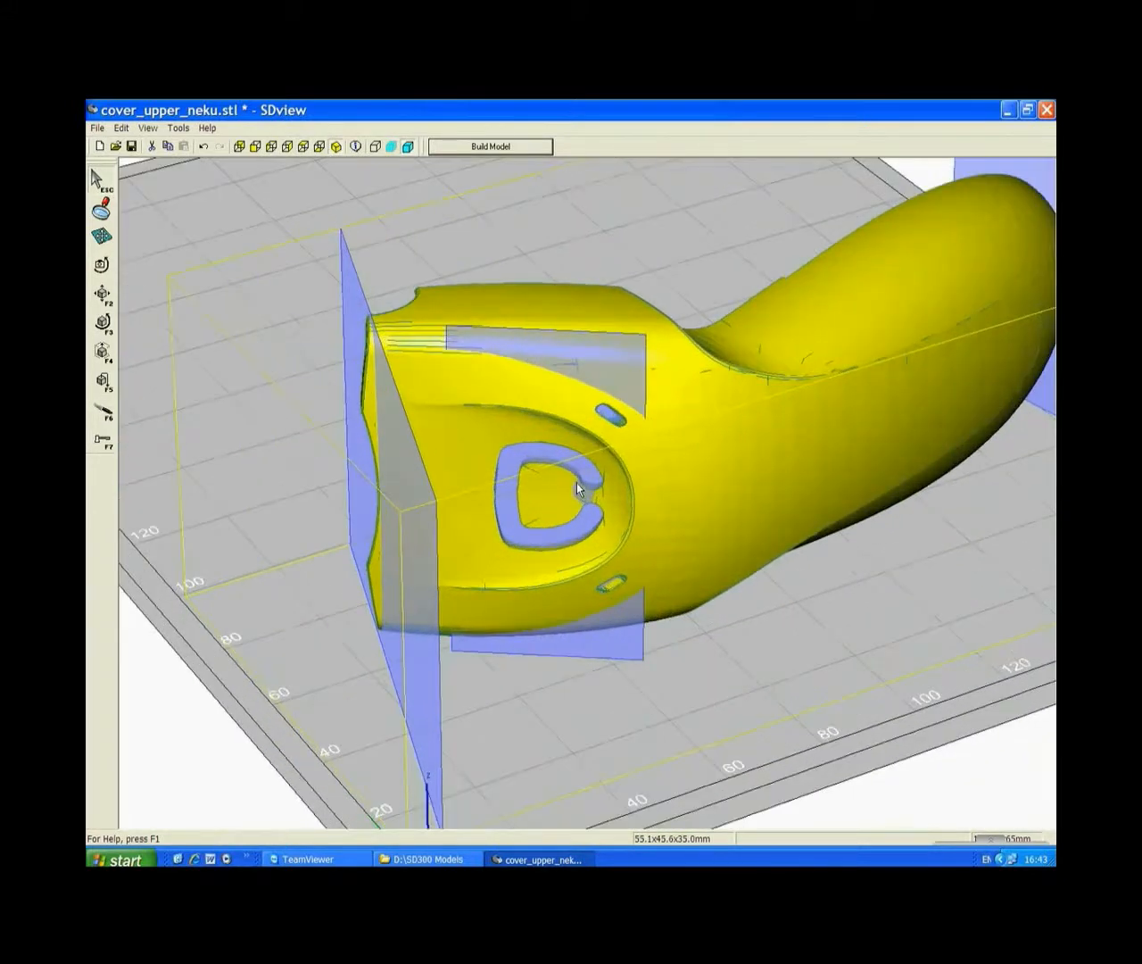
{"action": "left_click", "coordinate": [661, 388]}
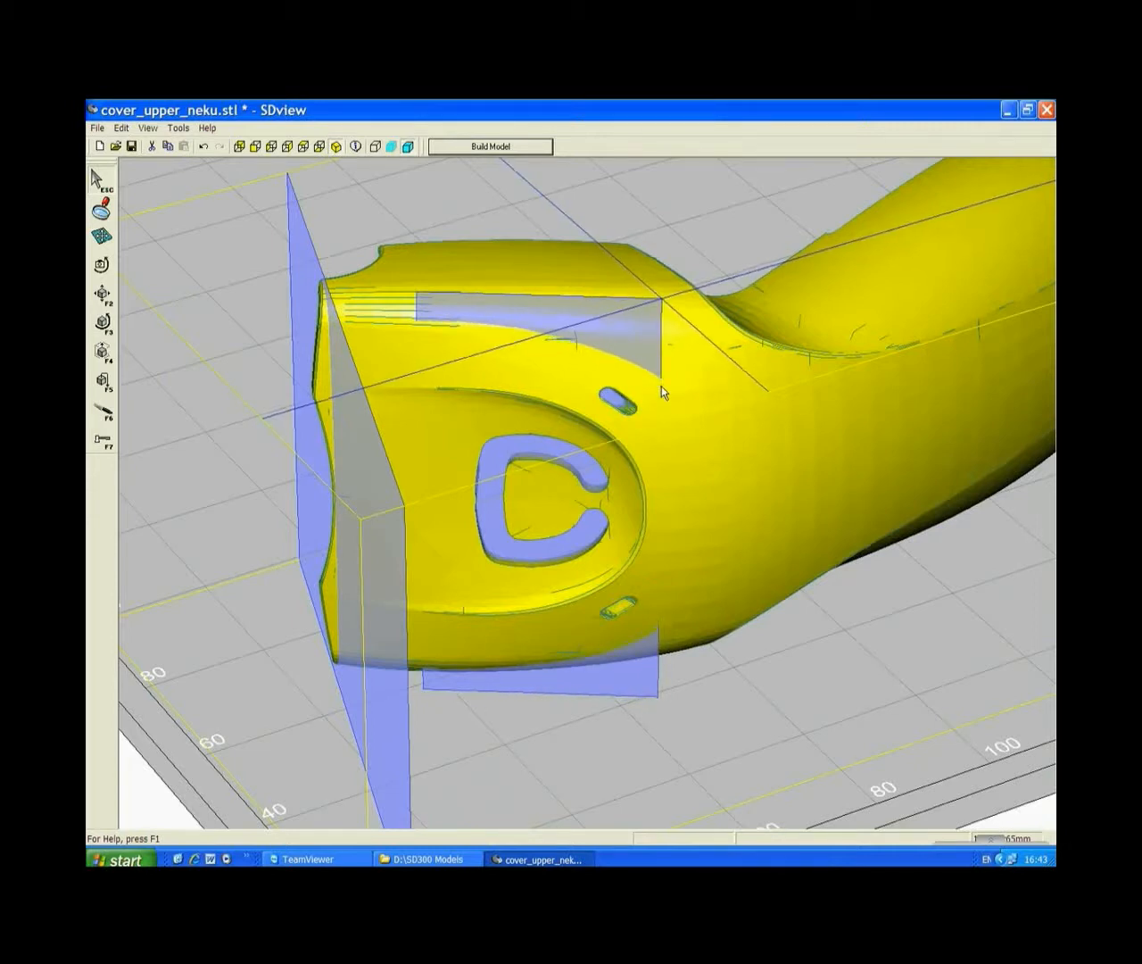
{"action": "mouse_move", "coordinate": [659, 386]}
{"action": "left_mouse_down"}
{"action": "mouse_move", "coordinate": [499, 511]}
{"action": "mouse_move", "coordinate": [651, 390]}
{"action": "left_mouse_up"}
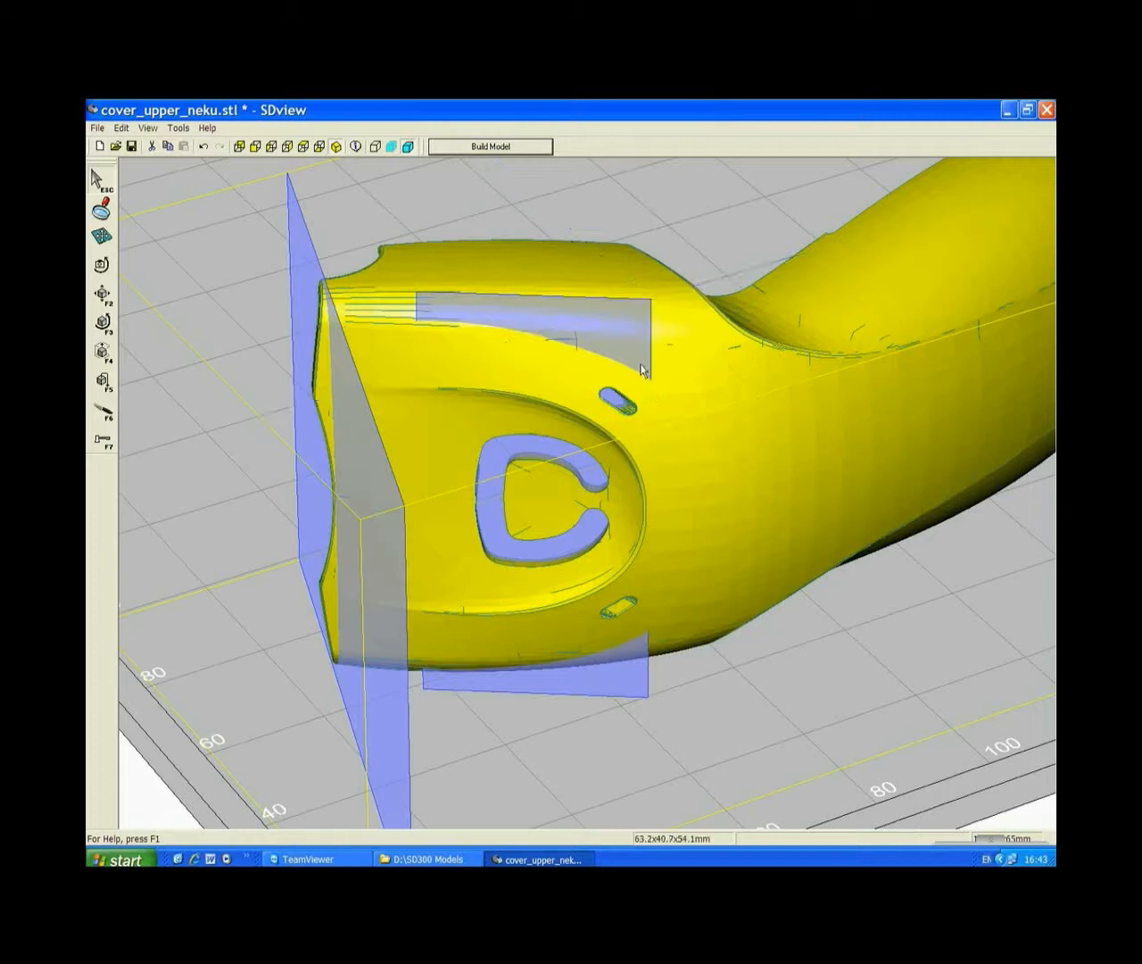
{"action": "left_click_drag", "start_coordinate": [645, 300], "coordinate": [611, 361]}
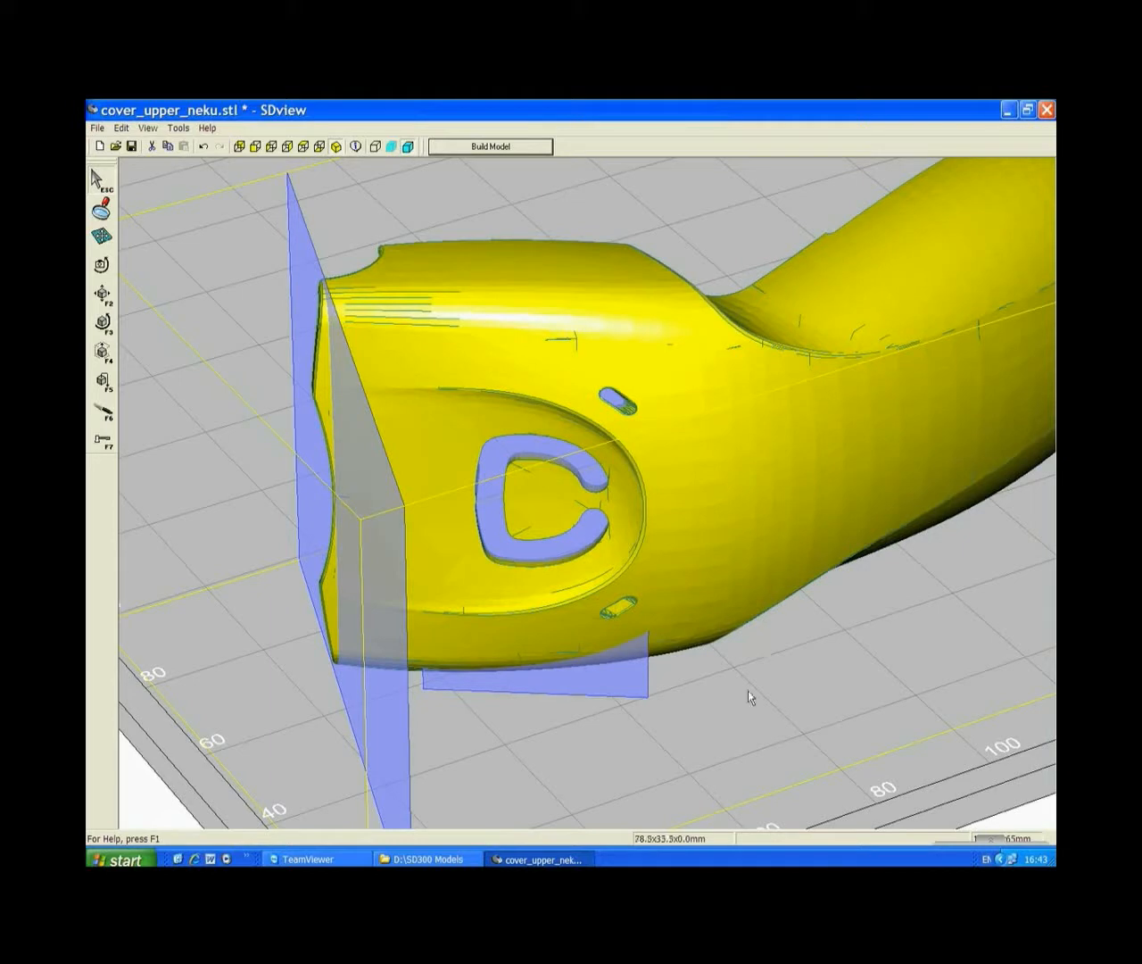
{"action": "left_click_drag", "start_coordinate": [614, 699], "coordinate": [644, 635]}
In the wireframe top view, add a slanted cut from the inner rib at the bend to the bounding box's far edge at X about 64 mm.
{"action": "middle_click_drag", "start_coordinate": [658, 744], "coordinate": [524, 505]}
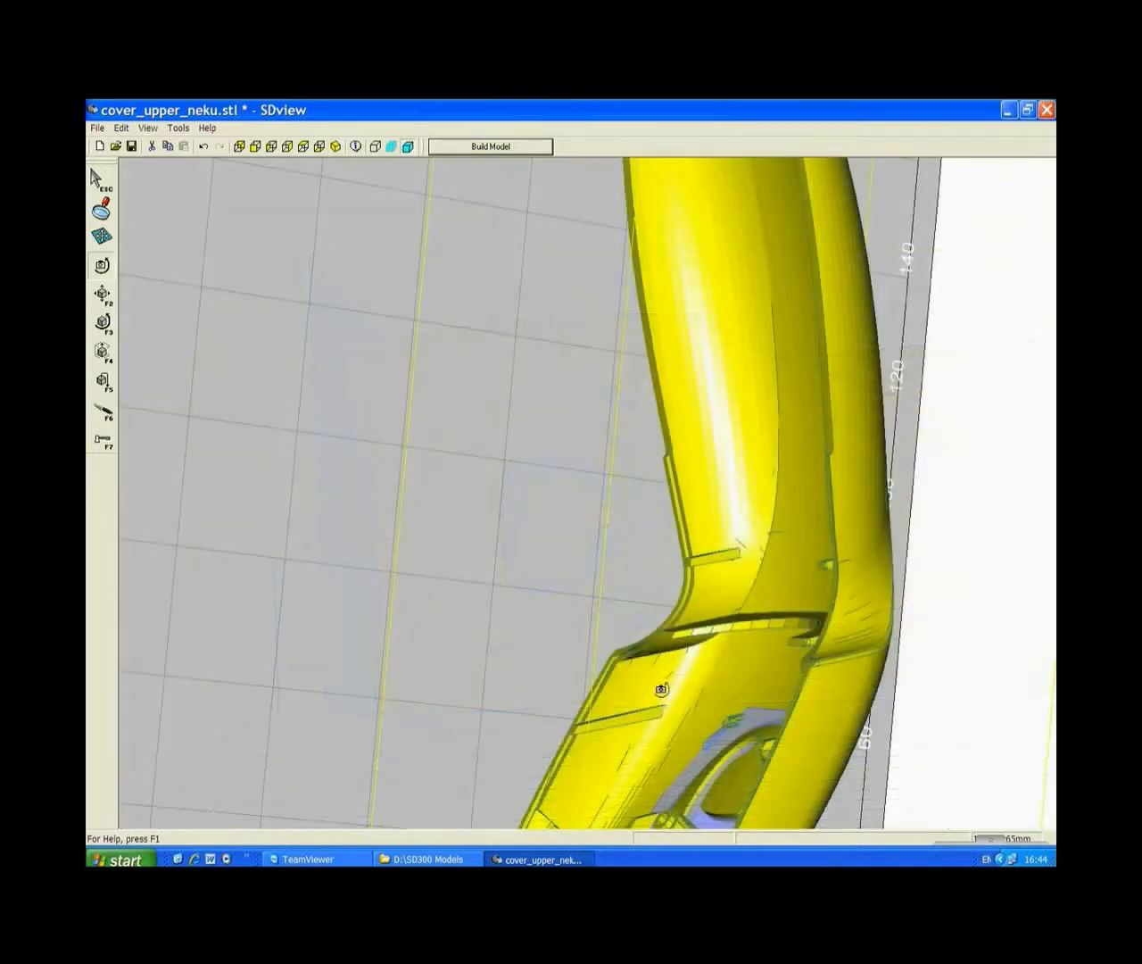
{"action": "left_click_drag", "start_coordinate": [661, 689], "coordinate": [843, 577]}
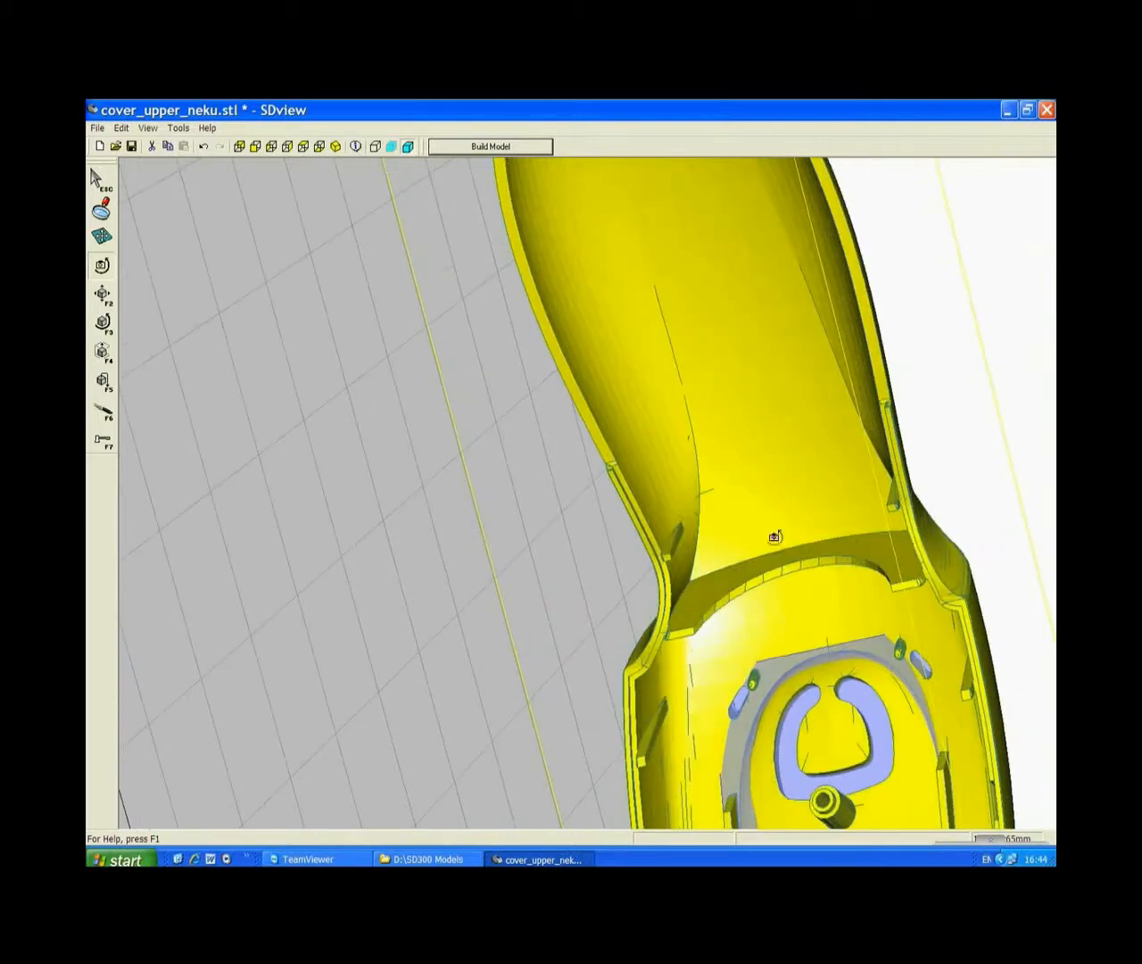
{"action": "left_click", "coordinate": [304, 148]}
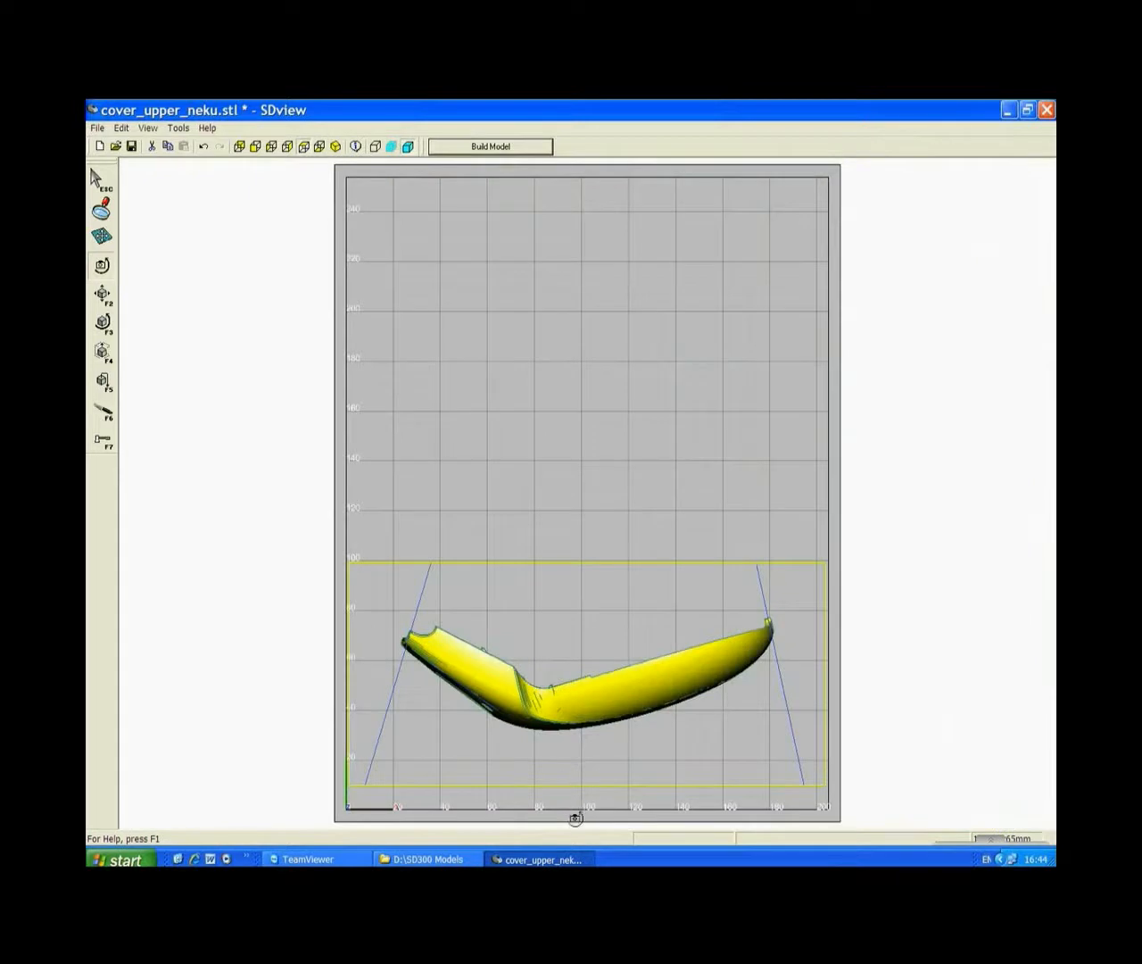
{"action": "scroll", "coordinate": [573, 815], "scroll_direction": "up", "scroll_amount": 3}
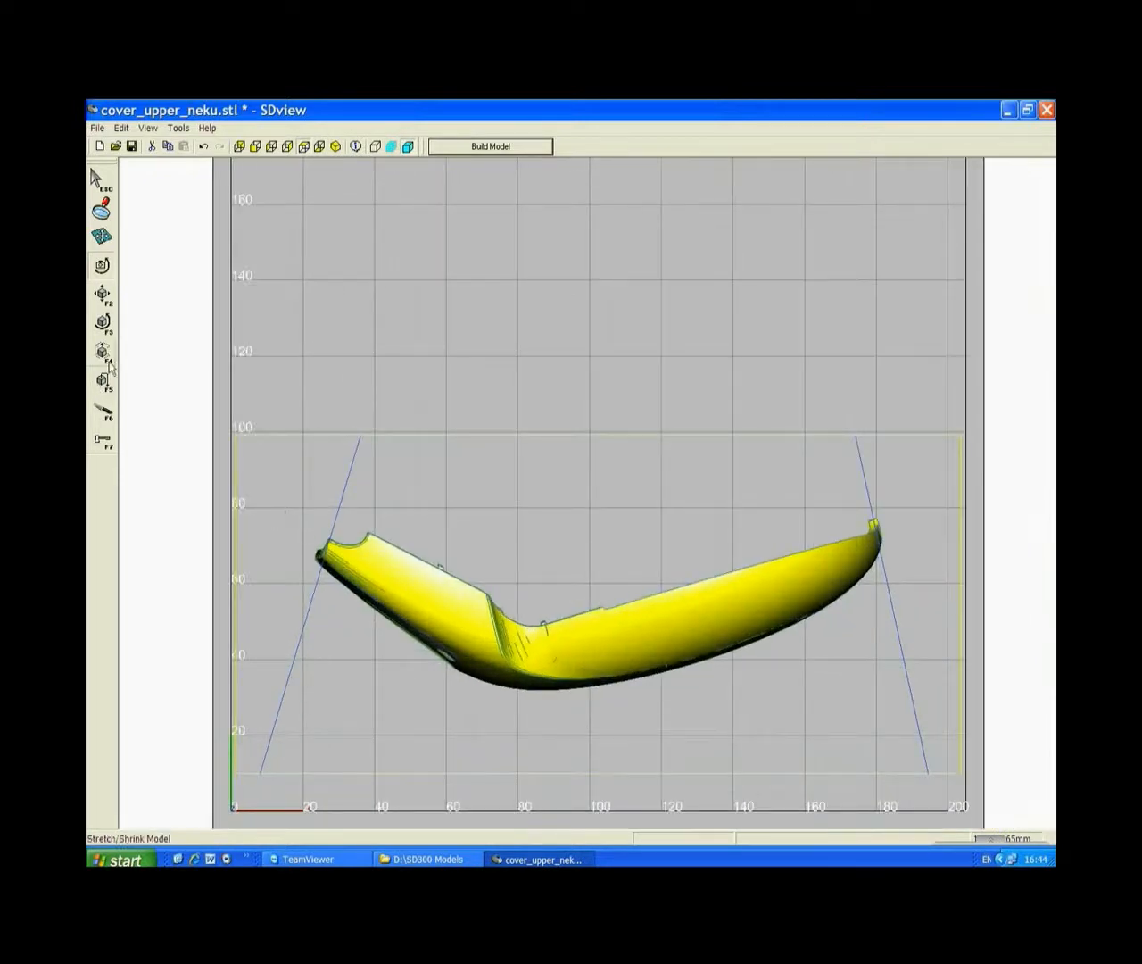
{"action": "left_click", "coordinate": [103, 413]}
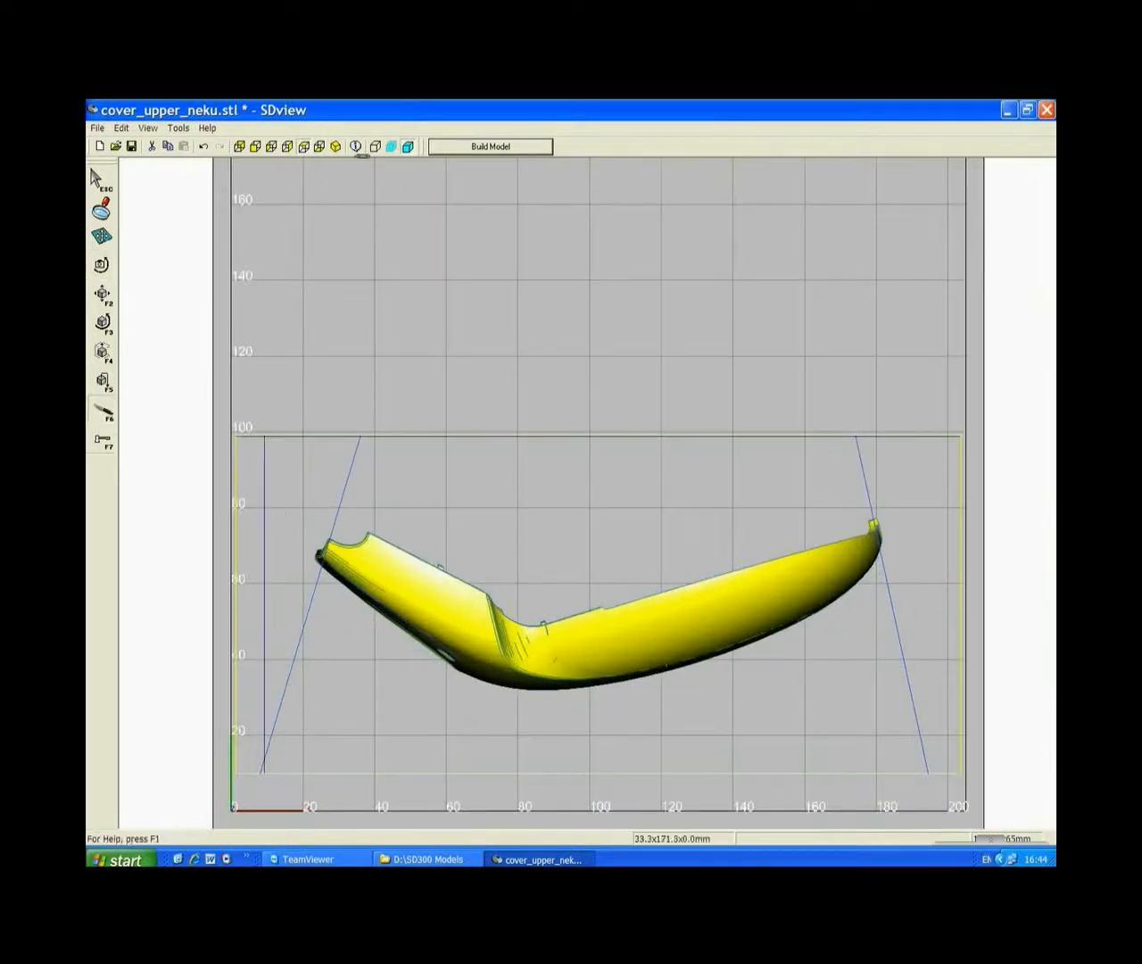
{"action": "left_click", "coordinate": [374, 148]}
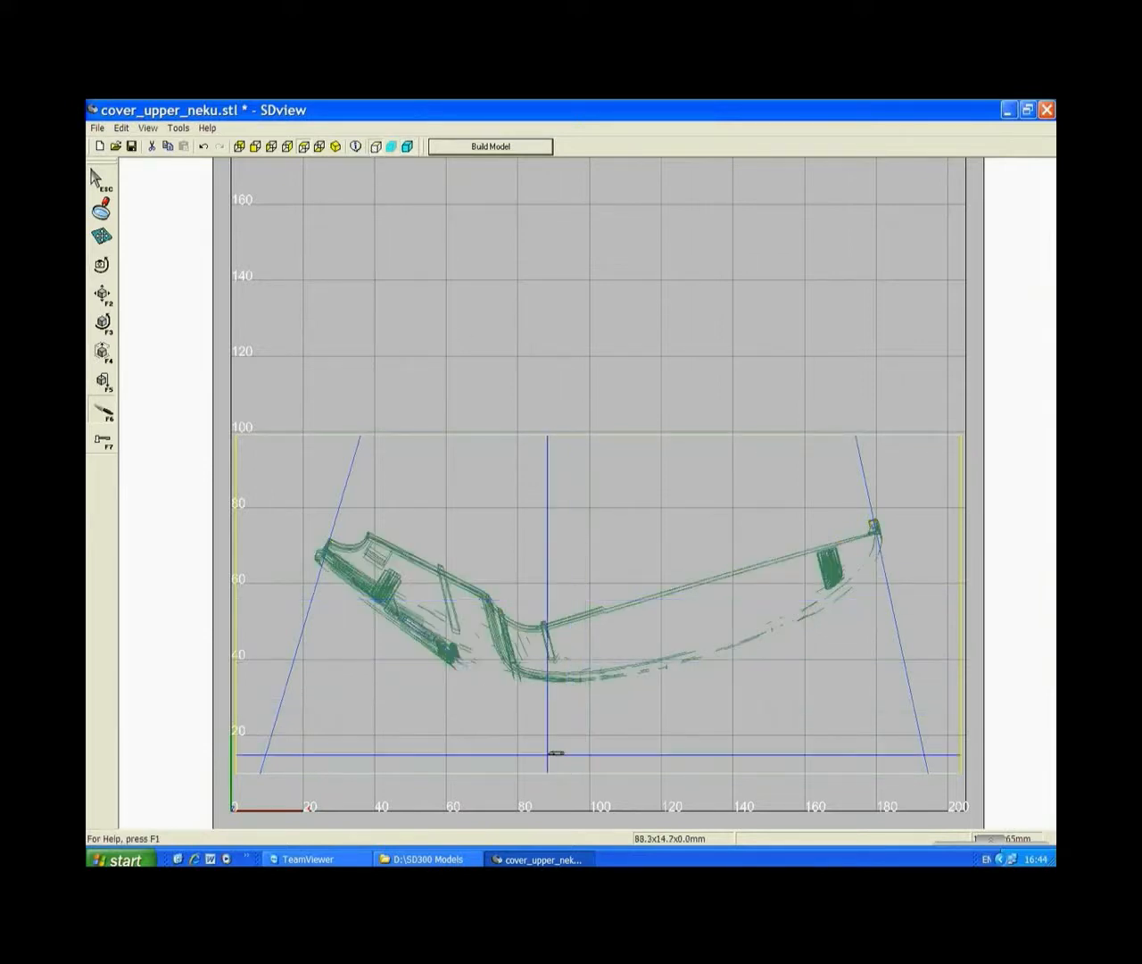
{"action": "scroll", "coordinate": [553, 752], "scroll_direction": "up", "scroll_amount": 1}
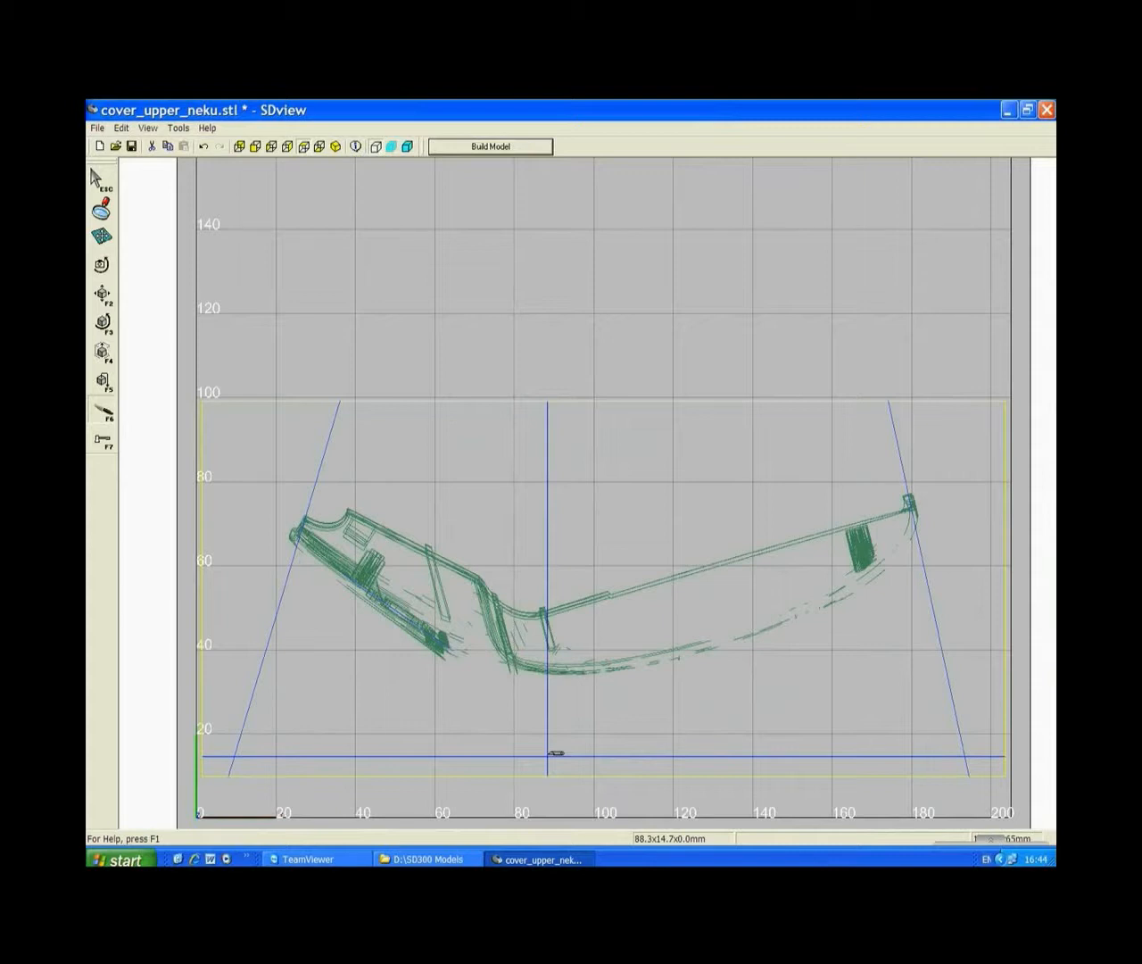
{"action": "scroll", "coordinate": [553, 752], "scroll_direction": "up", "scroll_amount": 1}
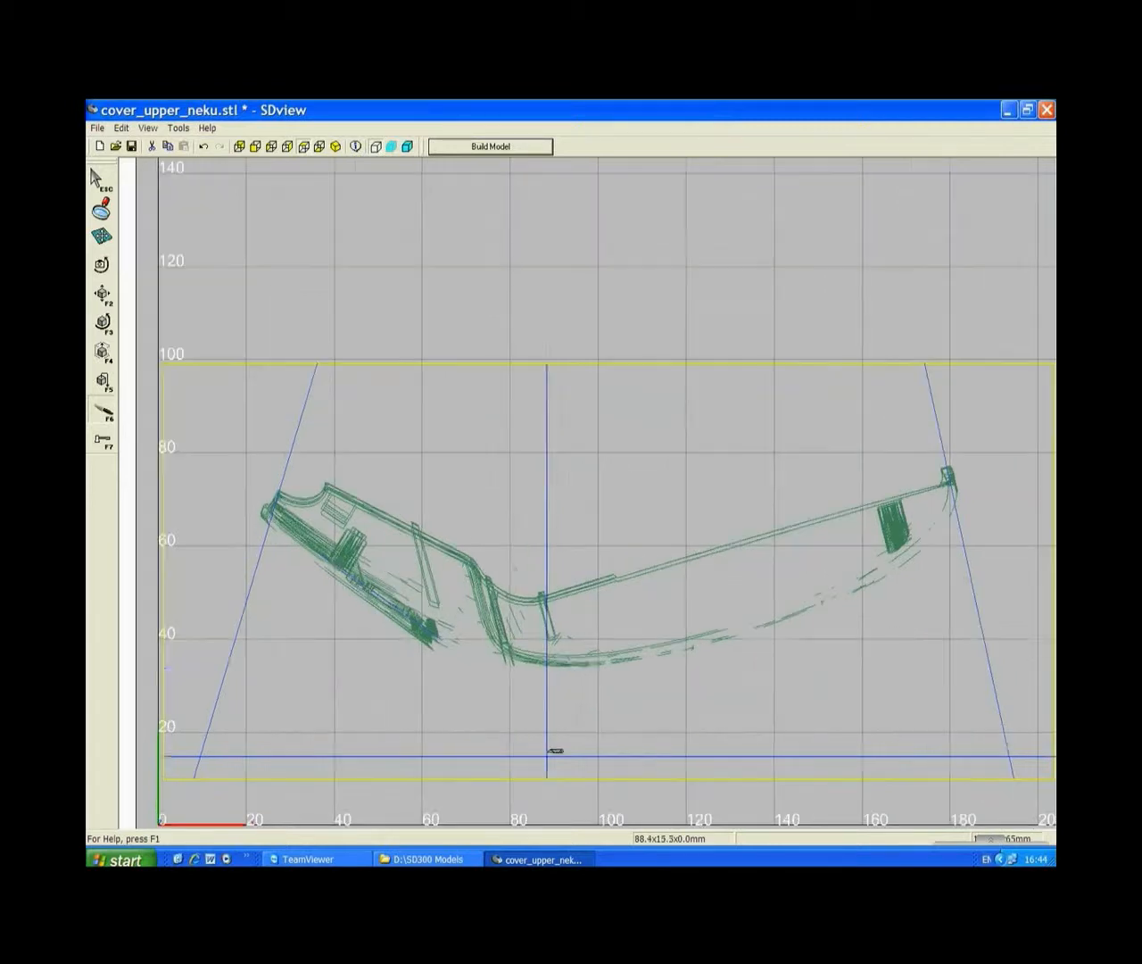
{"action": "left_click", "coordinate": [509, 662]}
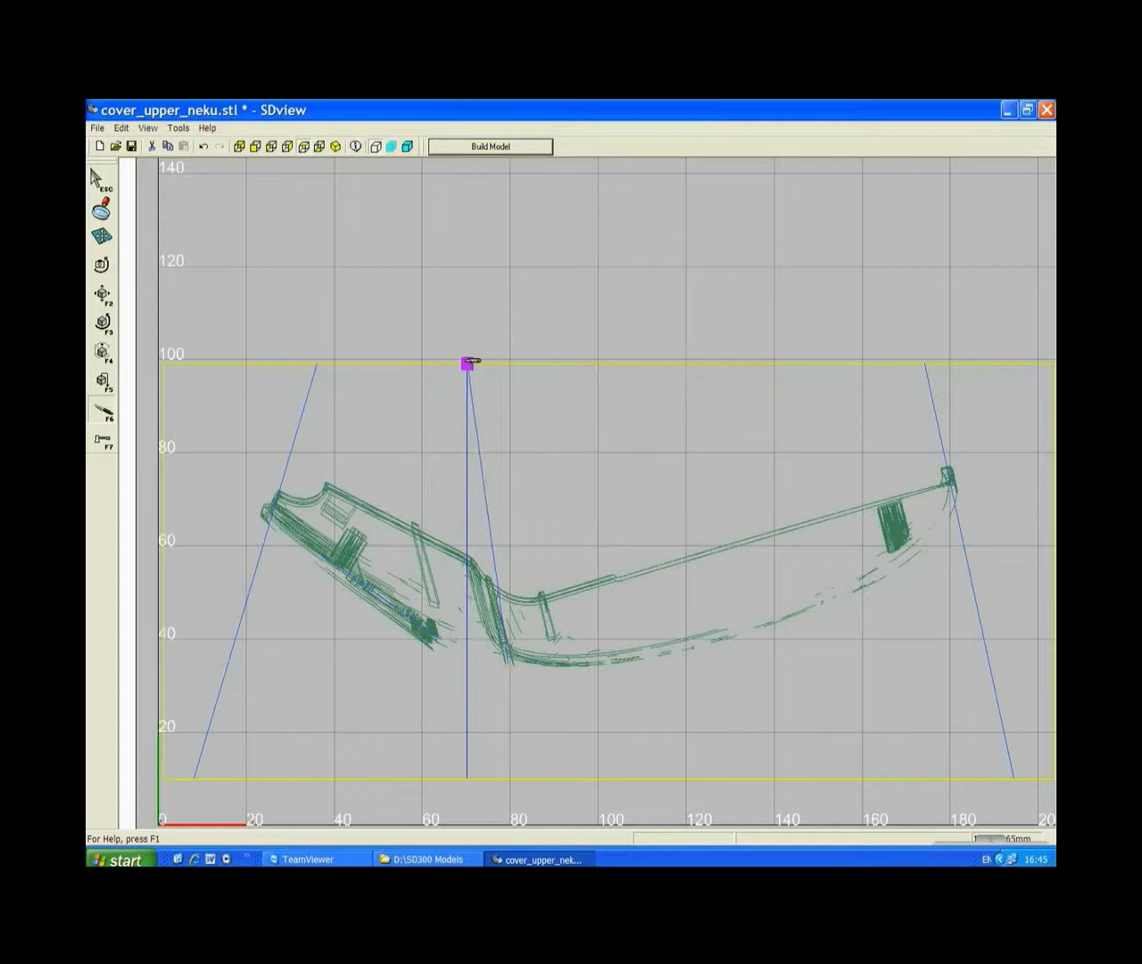
{"action": "left_click", "coordinate": [437, 363]}
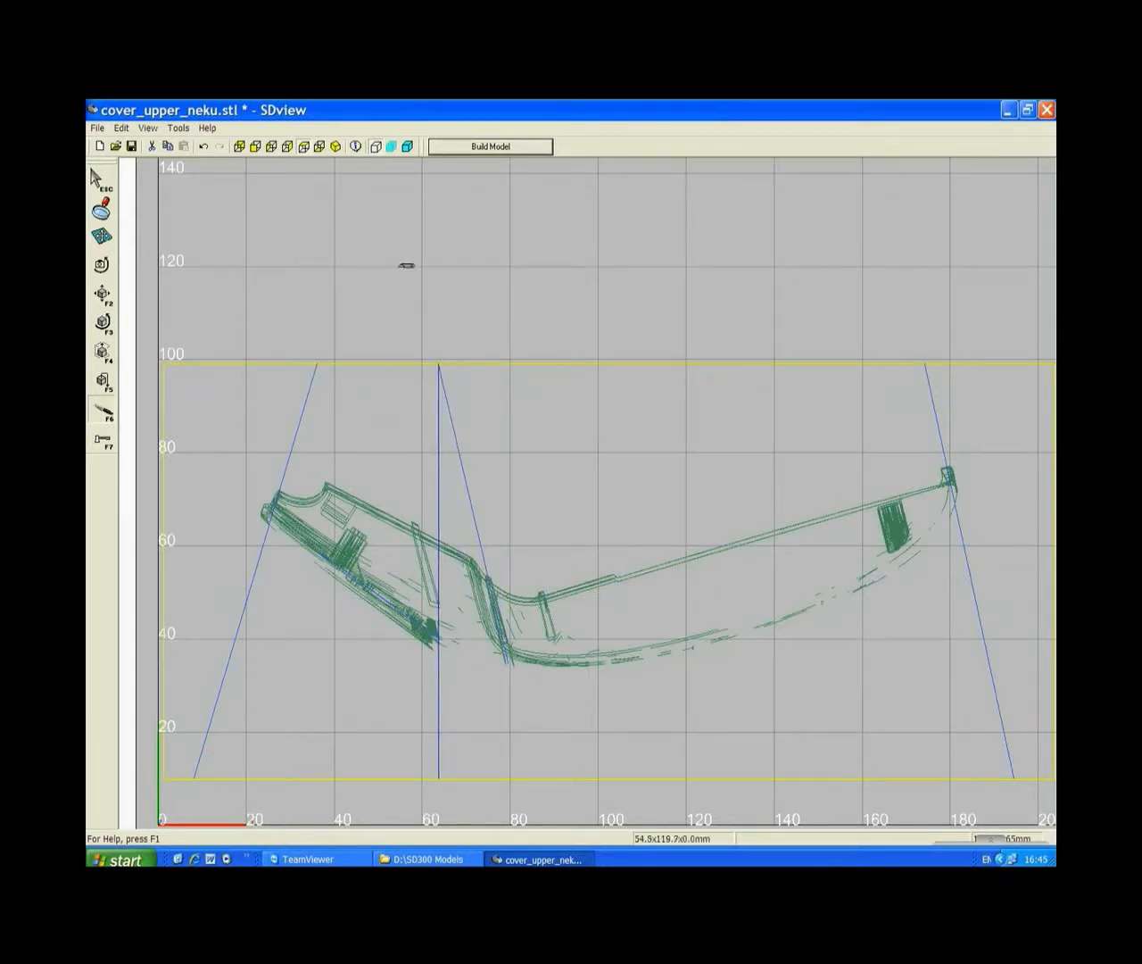
{"action": "left_click", "coordinate": [95, 181]}
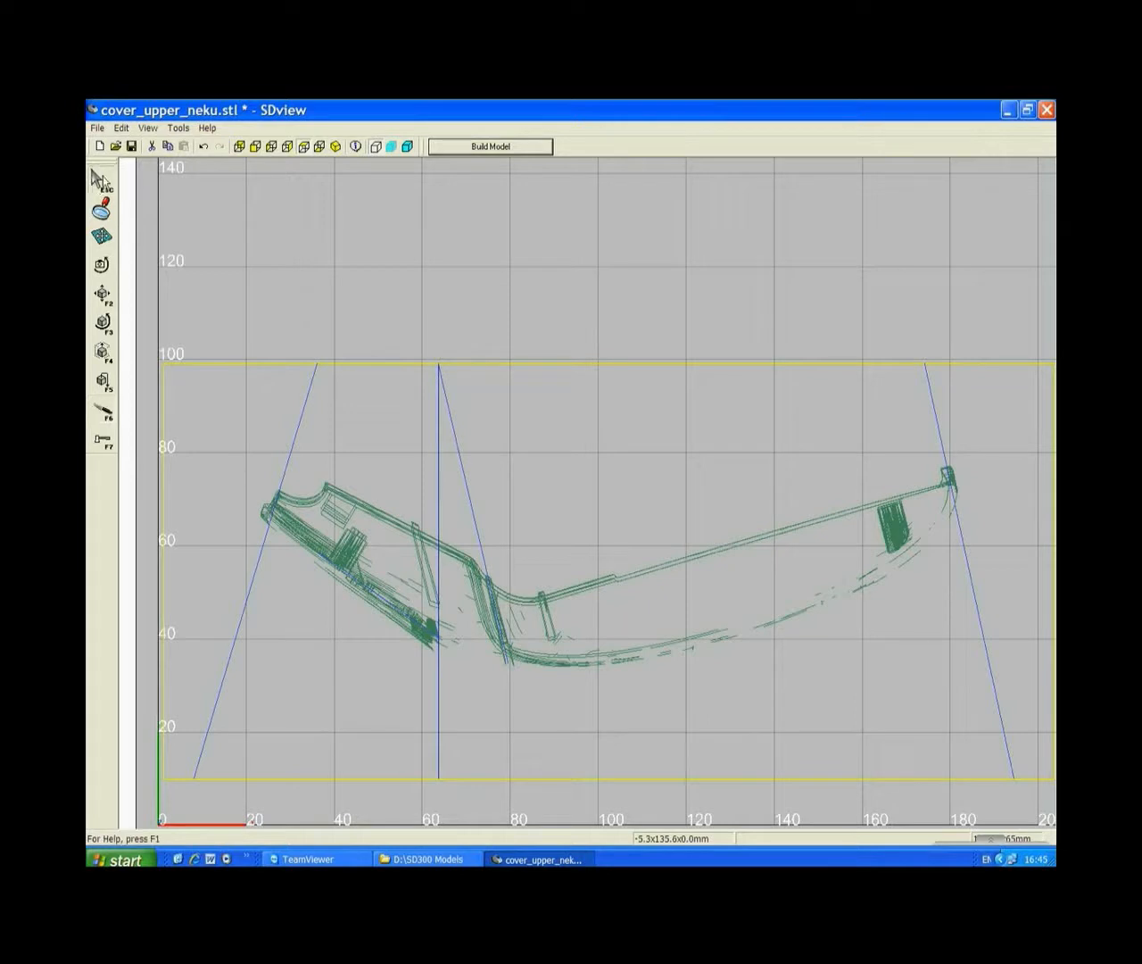
Show the model as solid and examine the cut planes around the cover in an isometric view.
{"action": "left_click", "coordinate": [394, 148]}
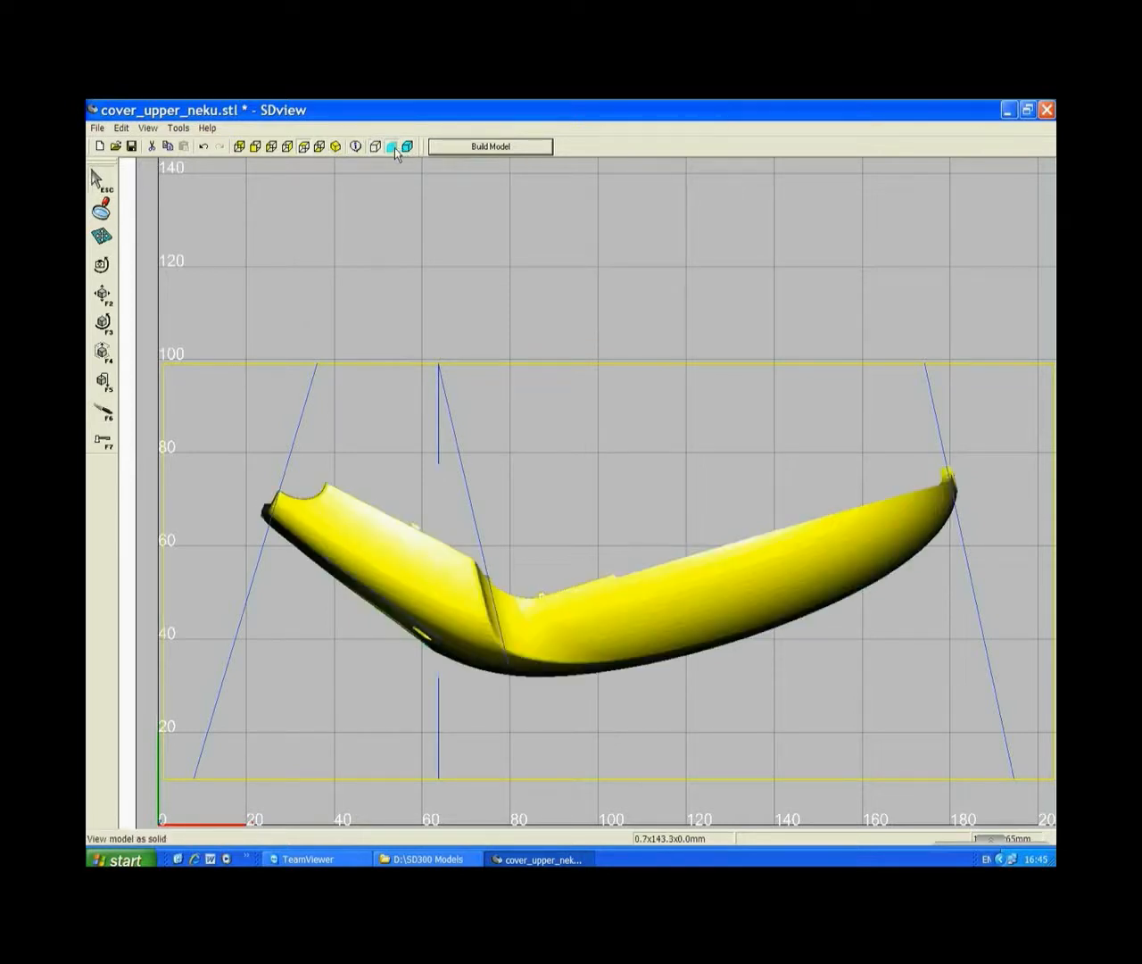
{"action": "left_click", "coordinate": [335, 146]}
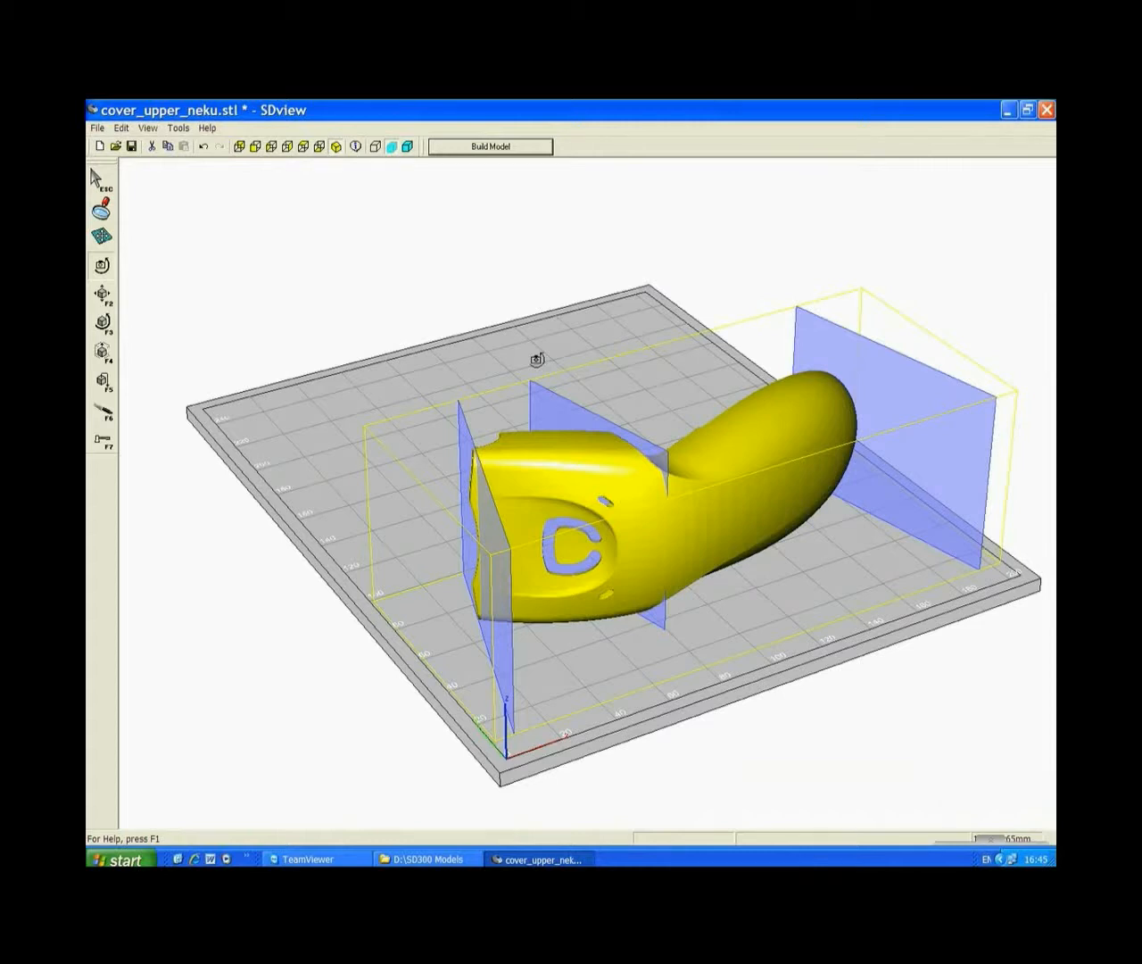
{"action": "left_click_drag", "start_coordinate": [536, 359], "coordinate": [643, 274]}
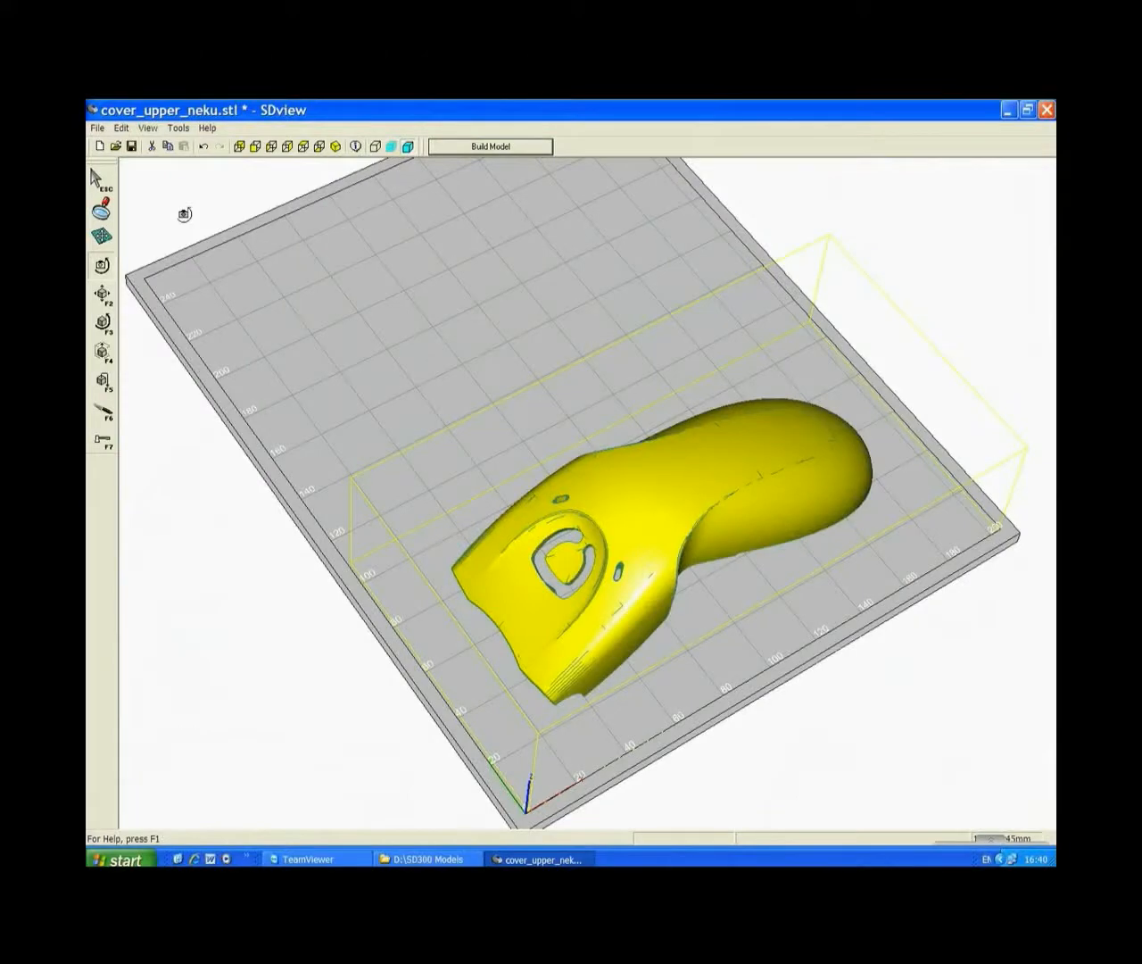
{"action": "left_click", "coordinate": [96, 178]}
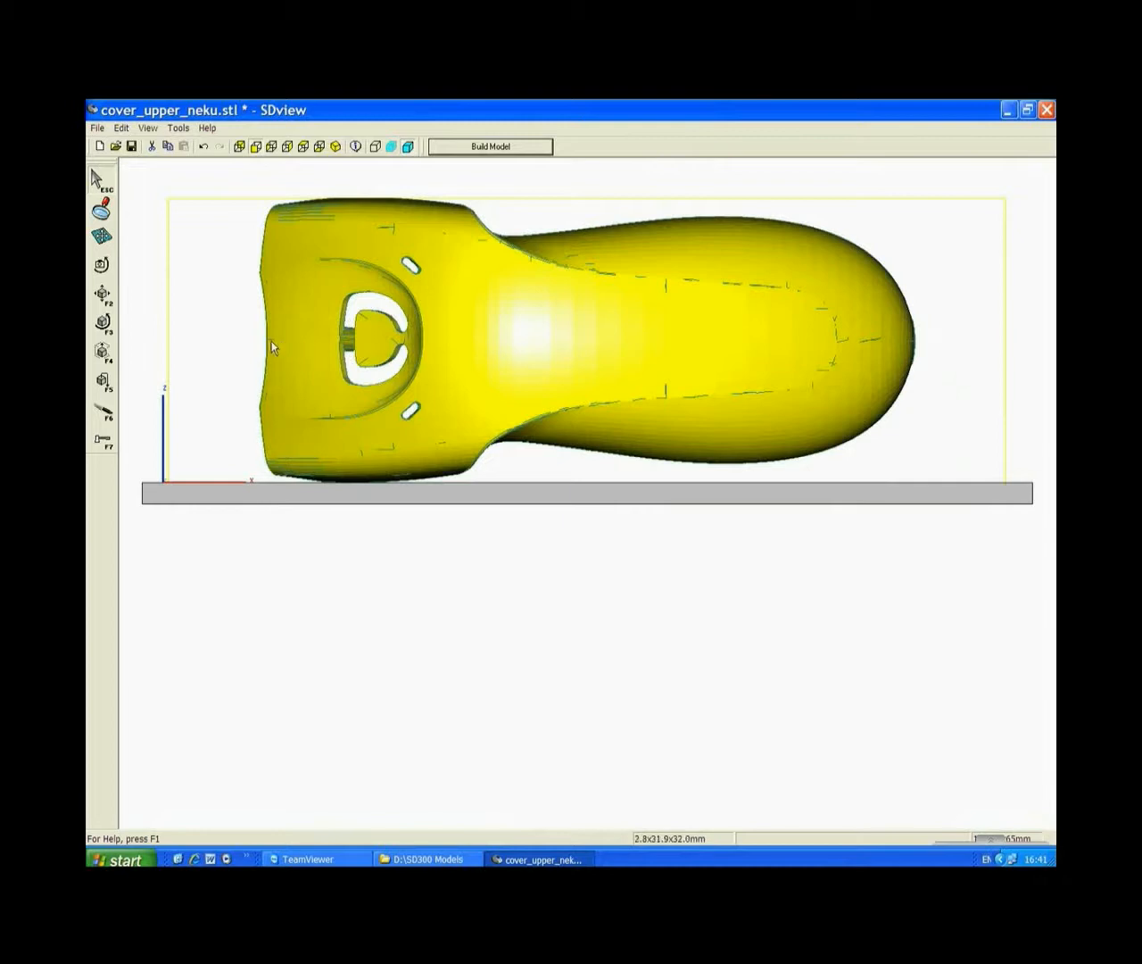
{"action": "left_click", "coordinate": [337, 146]}
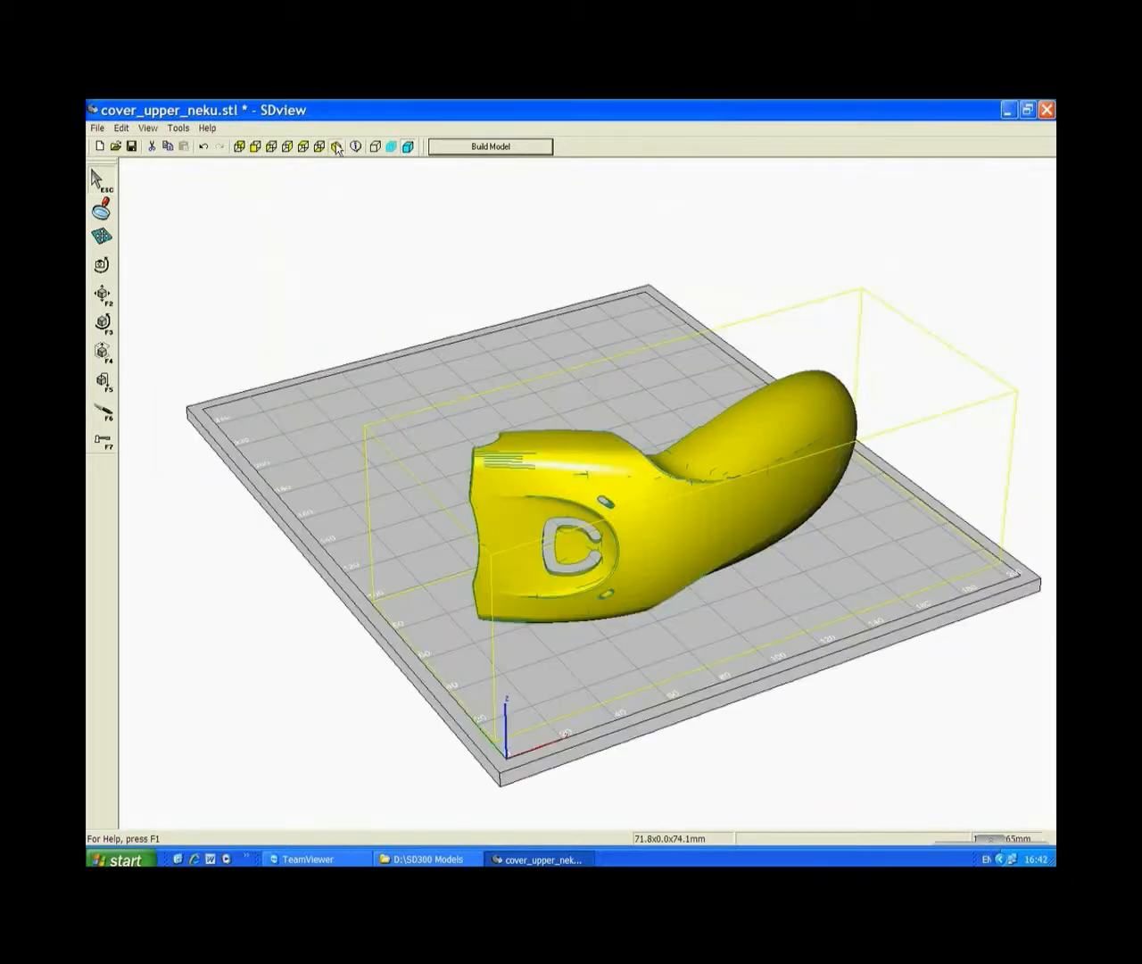